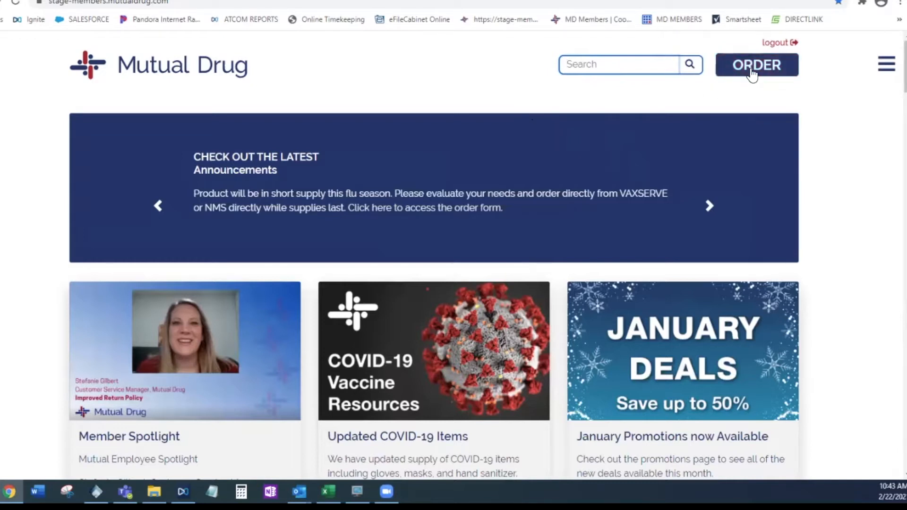
Open the ordering area from the member home page and bring up the Current Orders list for the POS store
click(752, 74)
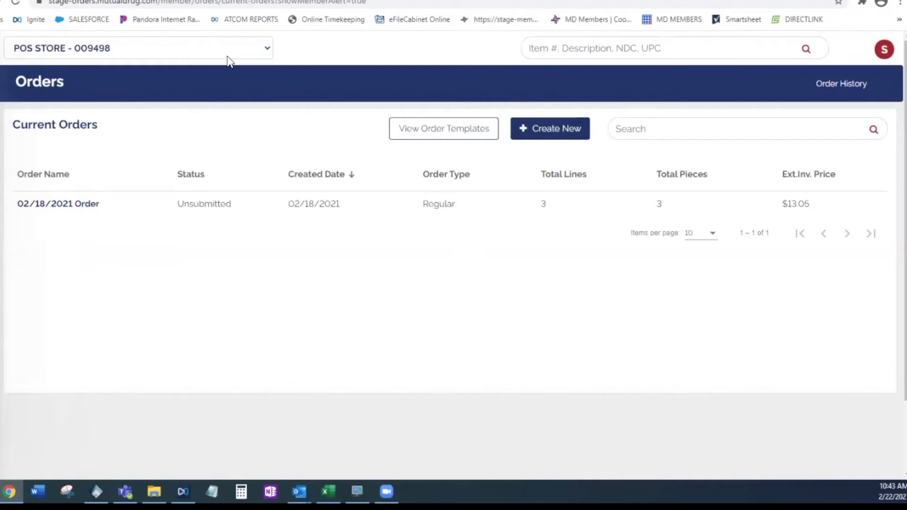
click(265, 50)
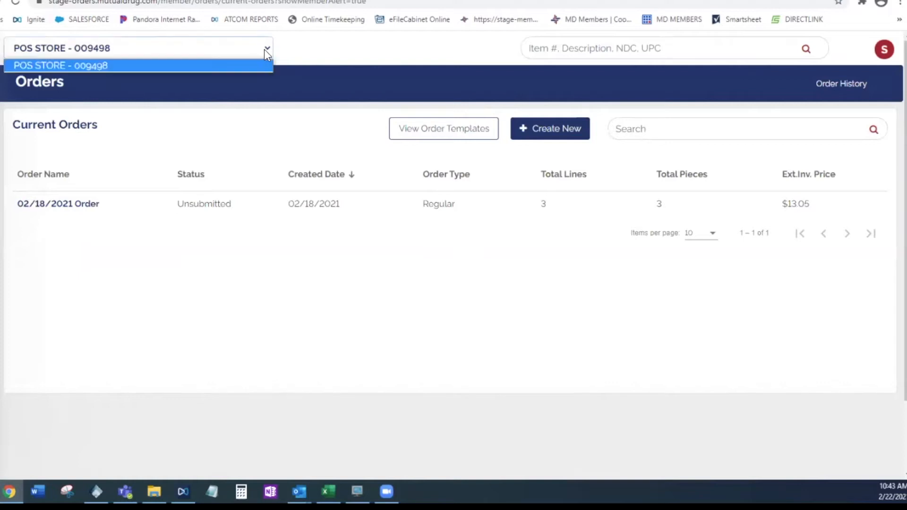
click(299, 52)
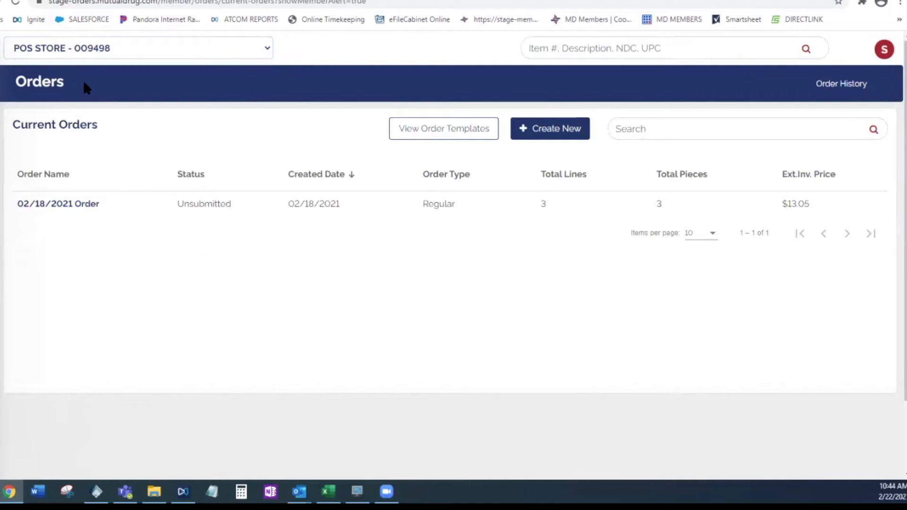
mouse_move(2, 90)
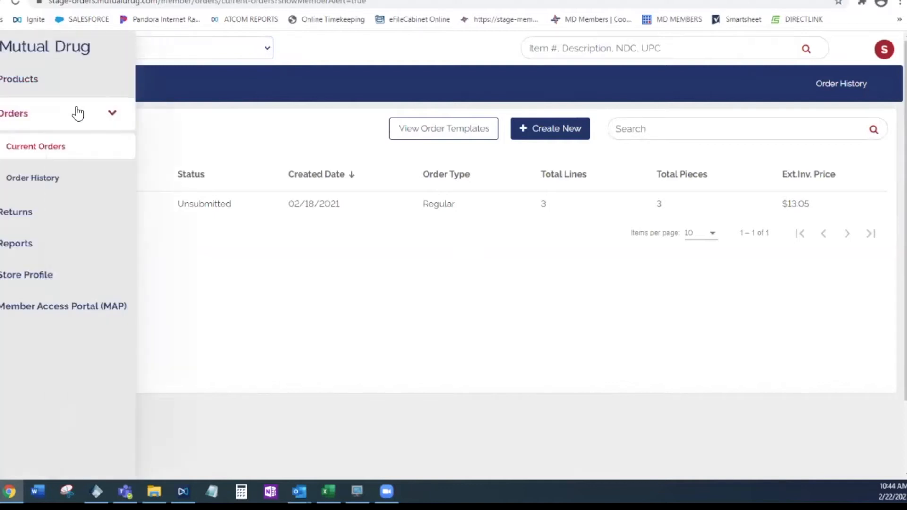
click(43, 153)
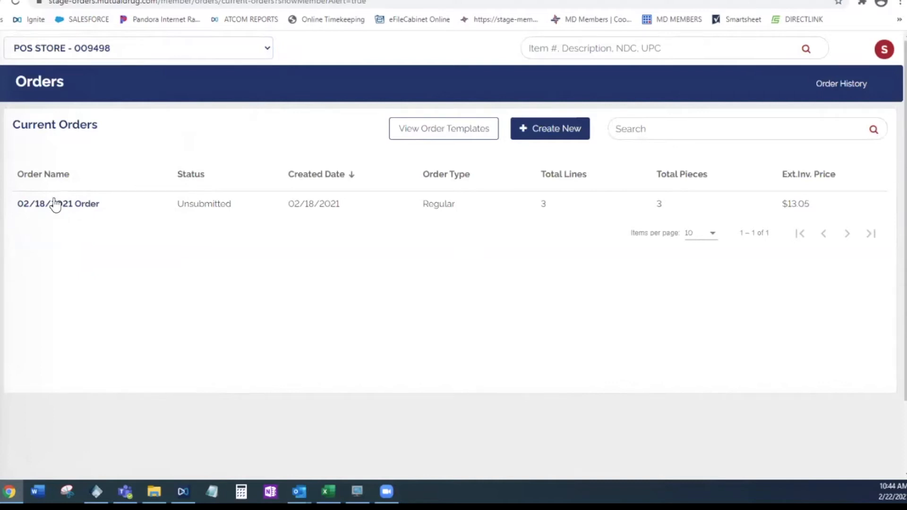
drag(249, 208, 183, 203)
click(206, 150)
Create a new order of type Regular Order without a template, keeping the suggested name 02/22/2021 Order
click(546, 136)
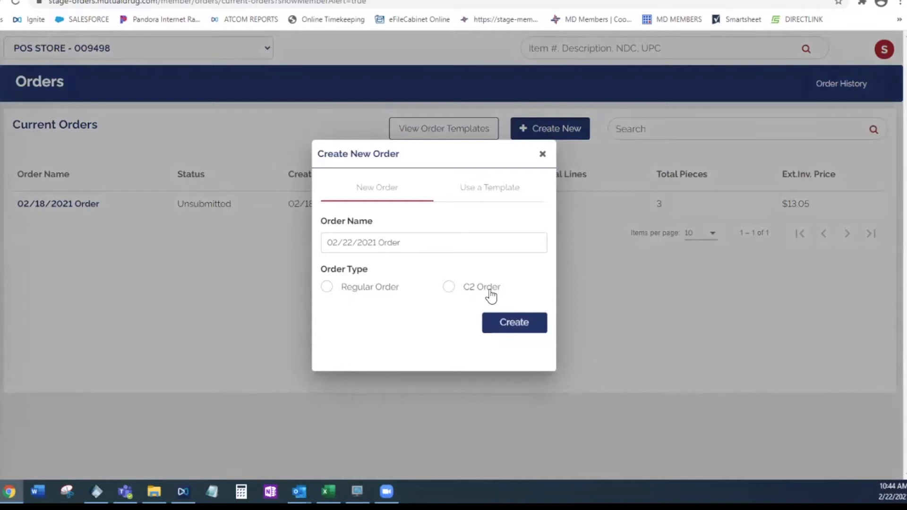
click(497, 192)
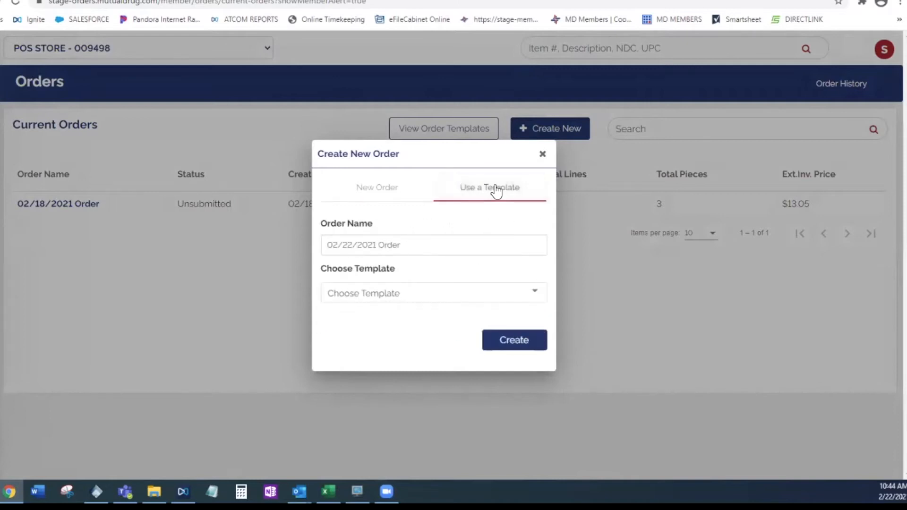
click(385, 194)
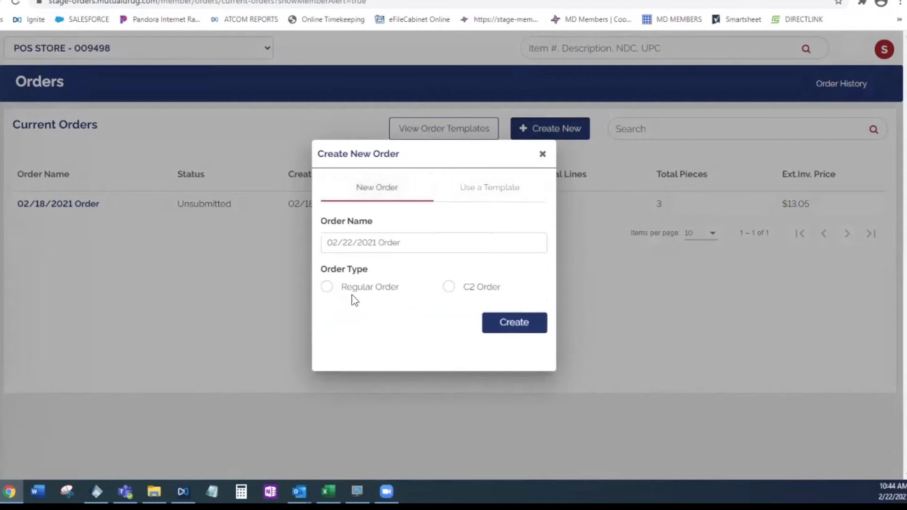
click(327, 287)
drag(427, 242, 308, 245)
click(435, 245)
click(508, 325)
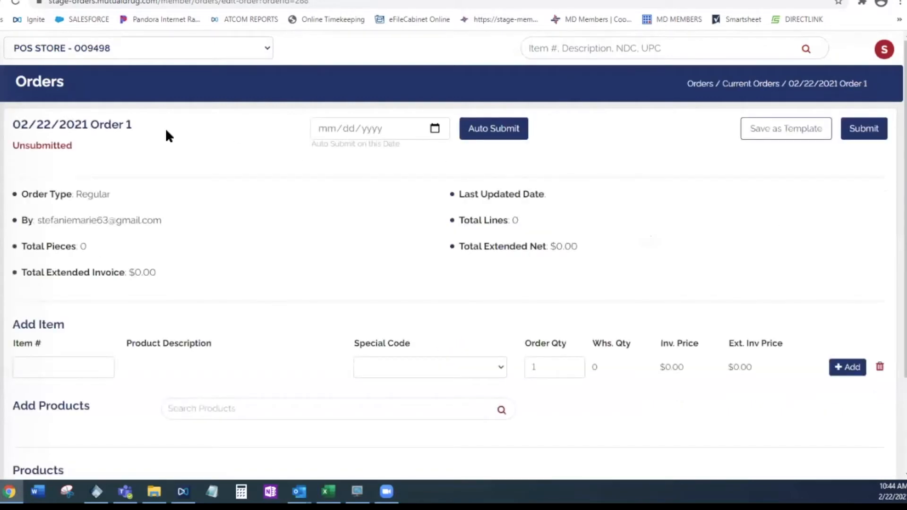
Set the new order's auto-submit date to 02/22/2021 and apply Auto Submit
click(791, 134)
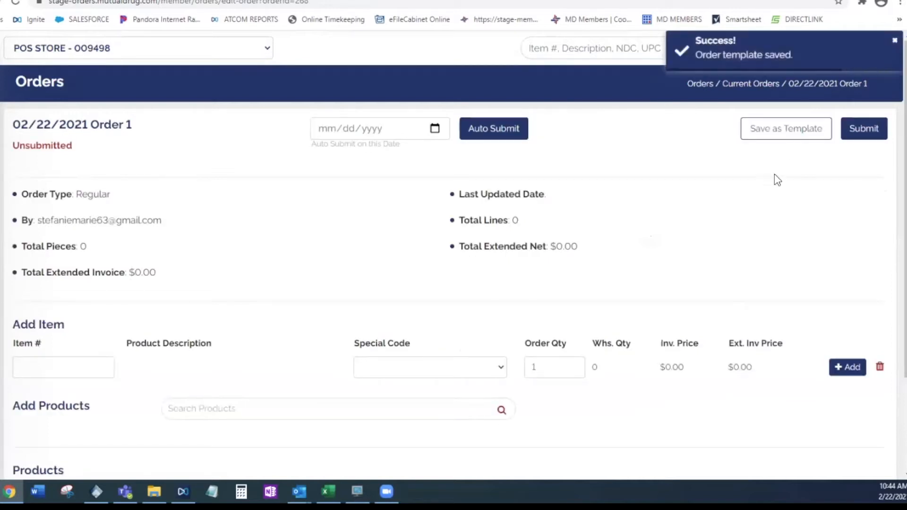
click(433, 130)
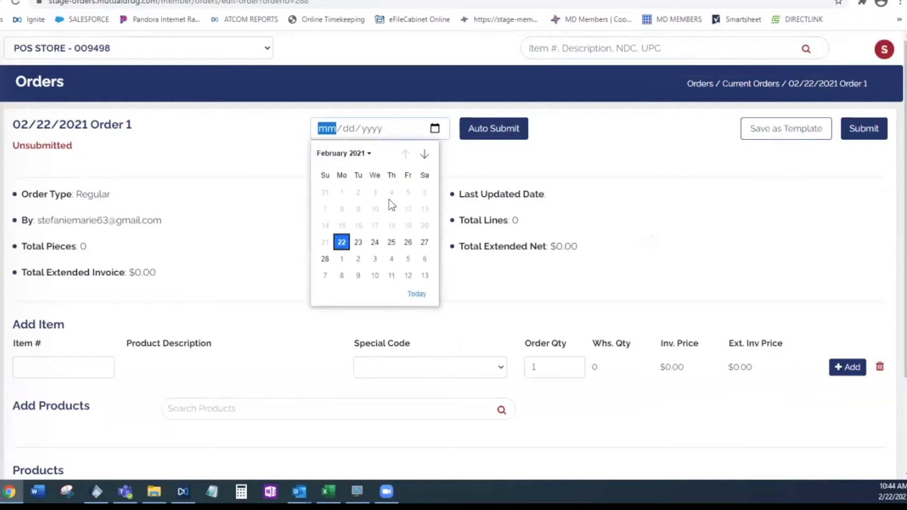
click(341, 242)
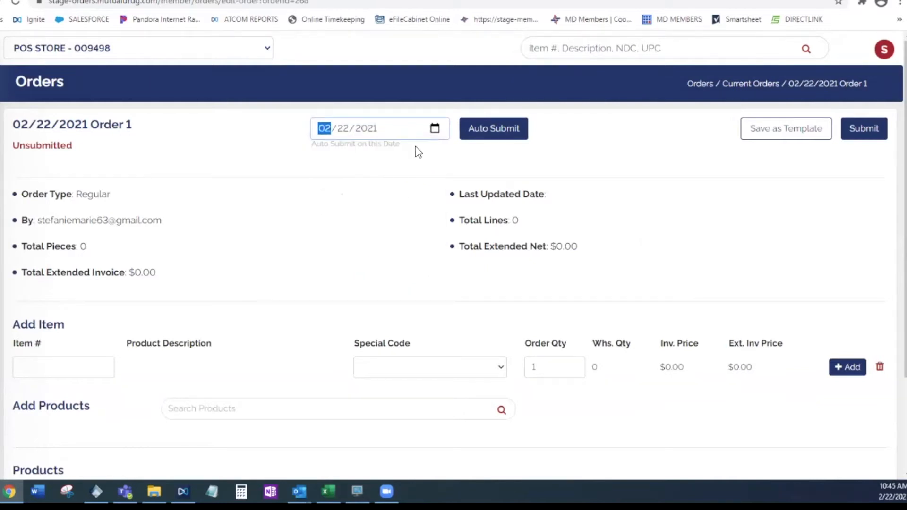
click(498, 132)
Search the Add Products section of the order for xanax
scroll(200, 191, down, 3)
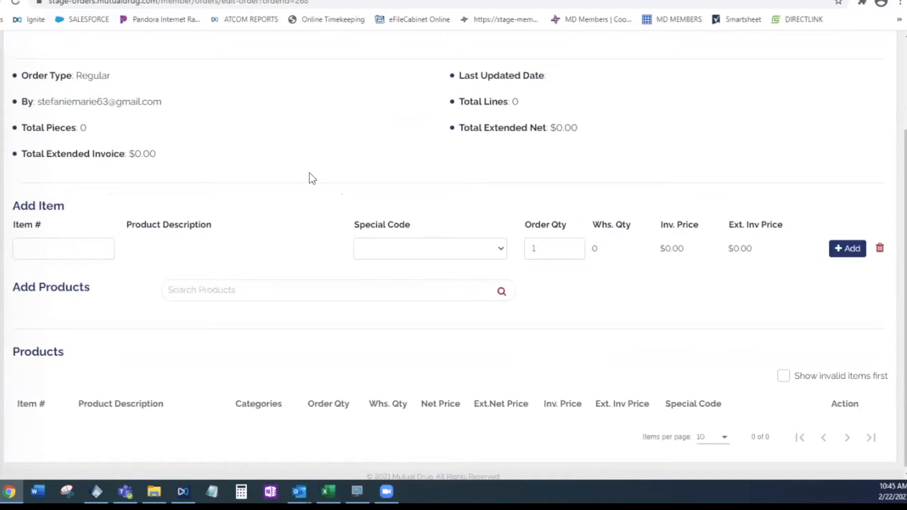
scroll(312, 180, up, 3)
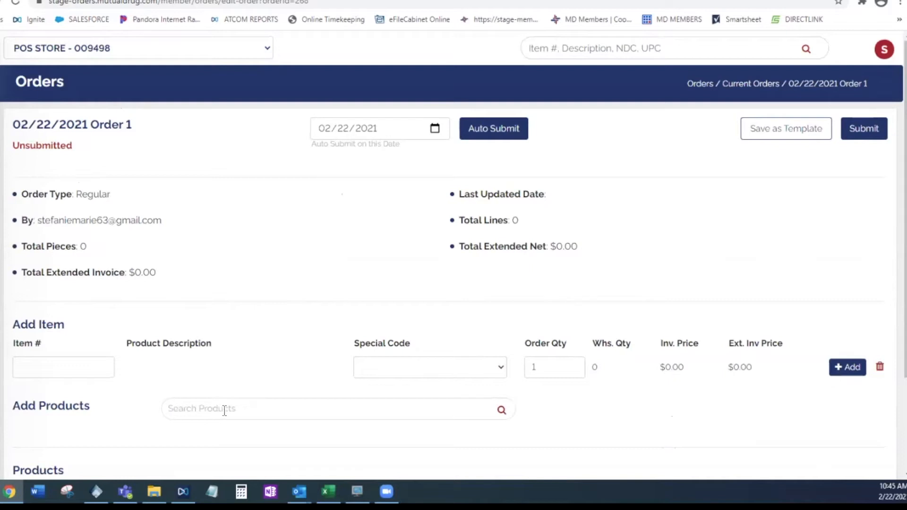
scroll(224, 409, down, 3)
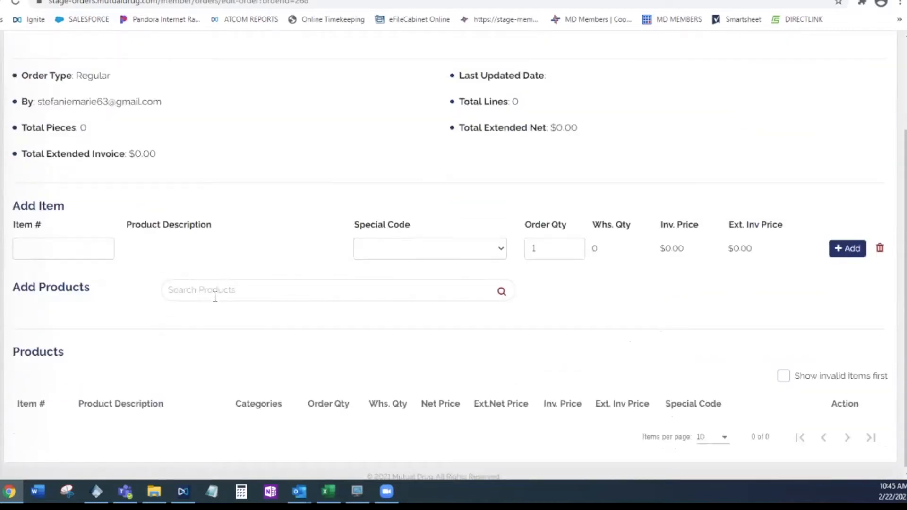
text(xanax)
key(Return)
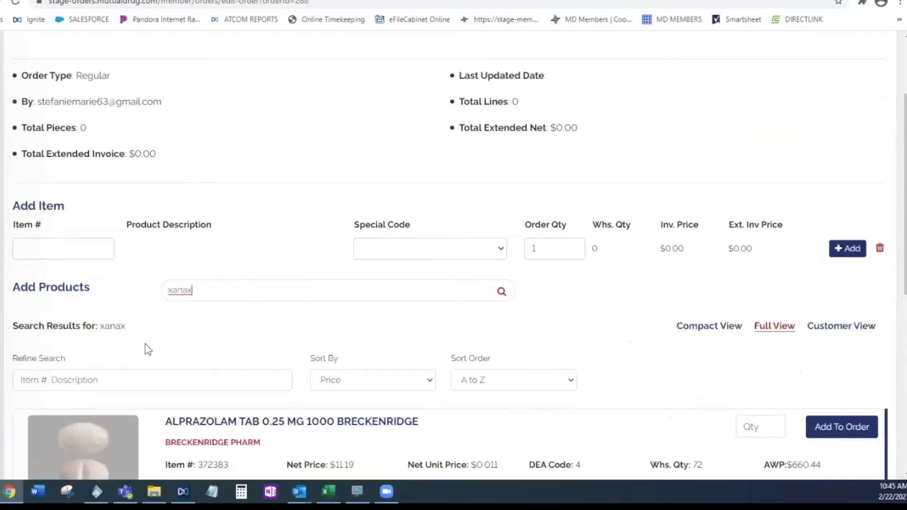
Enter 0.25mg to refine the xanax results and look through the listed products
click(47, 389)
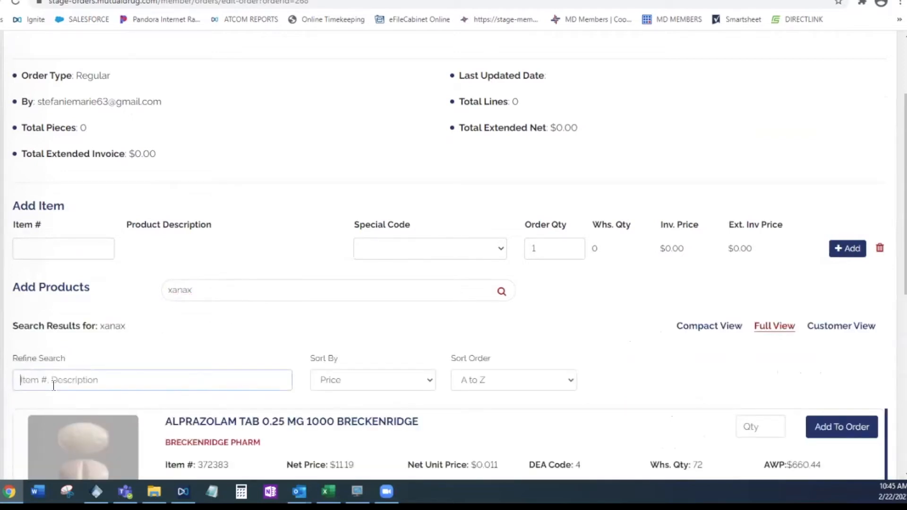
click(211, 291)
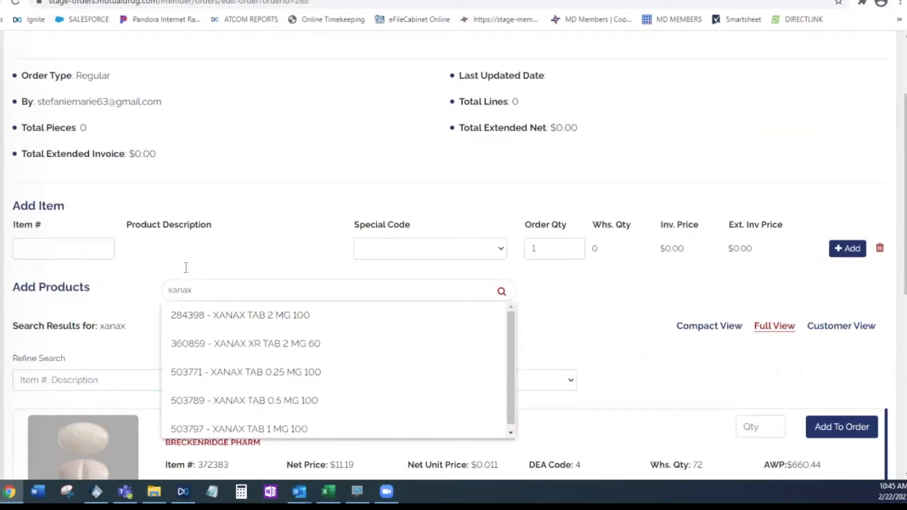
click(145, 374)
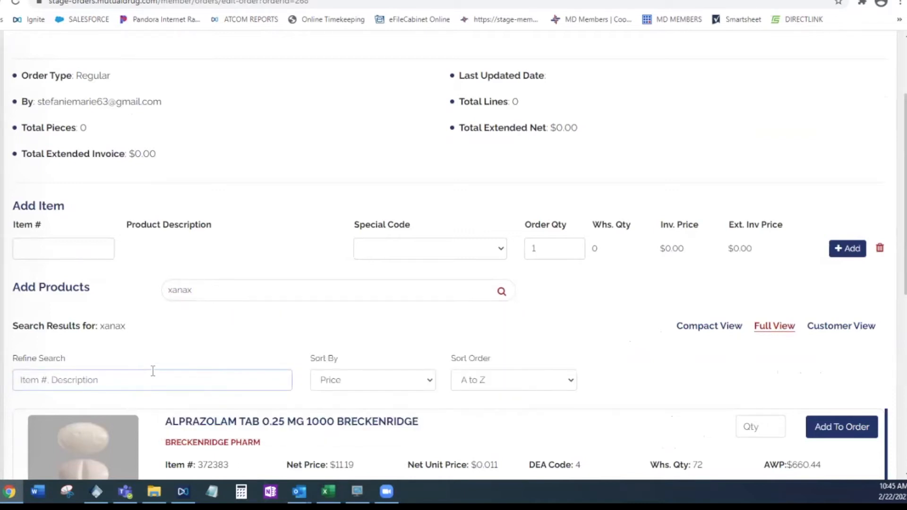
text(0.25mg)
scroll(191, 364, down, 1)
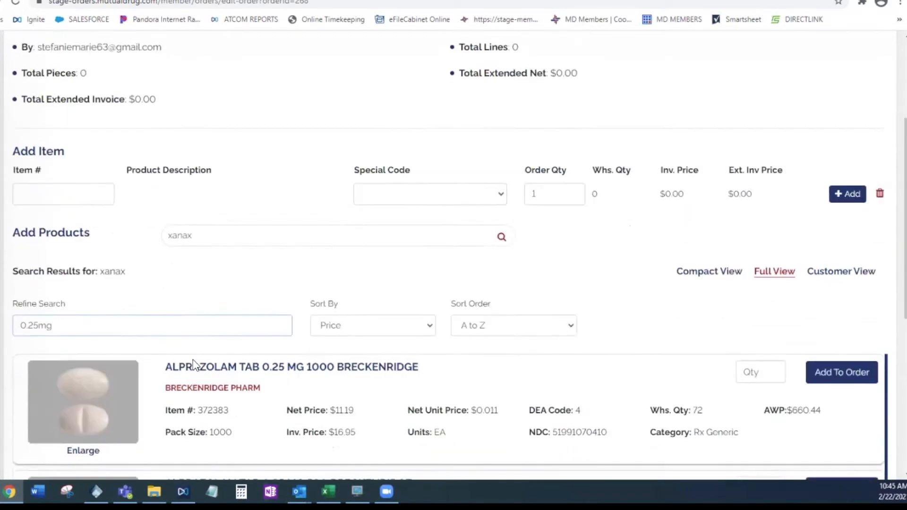
scroll(350, 364, down, 5)
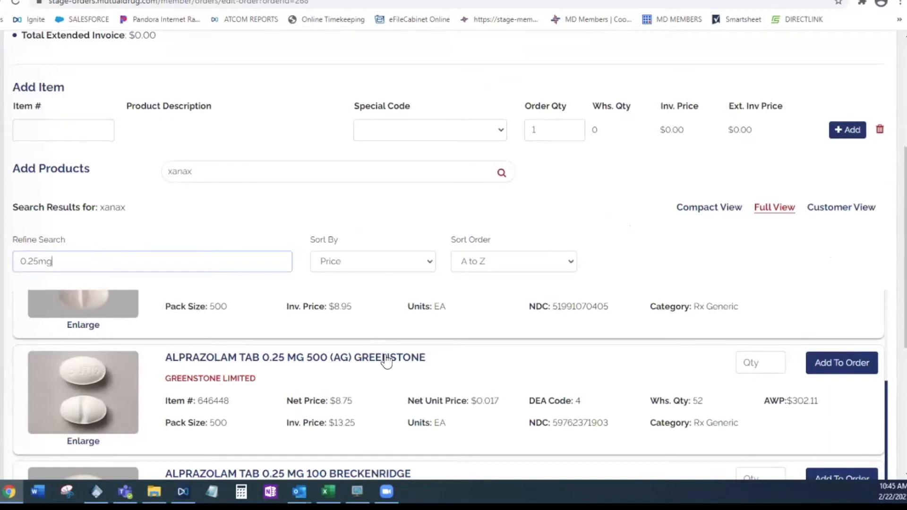
scroll(376, 373, down, 1)
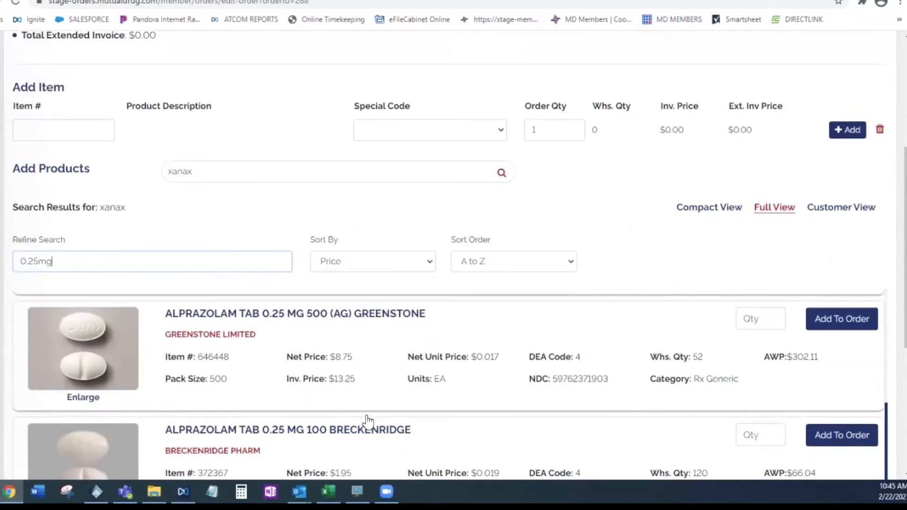
scroll(368, 420, up, 10)
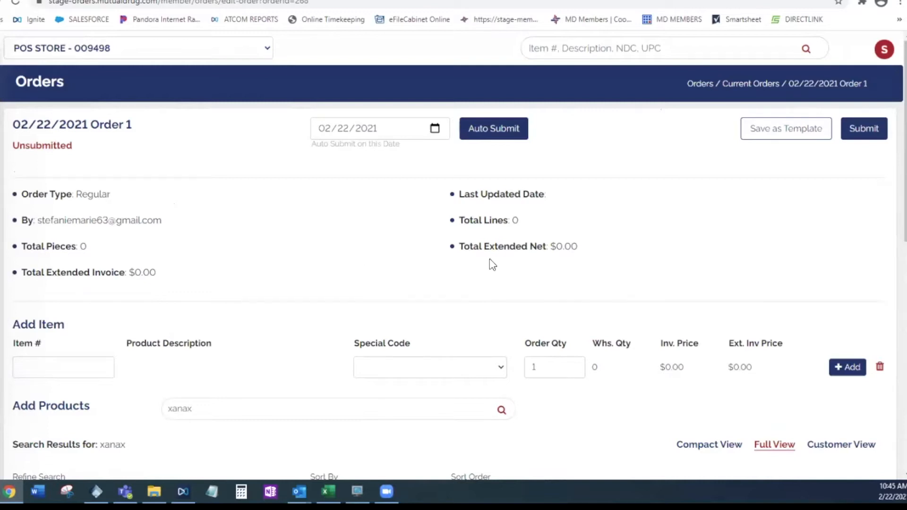
click(591, 47)
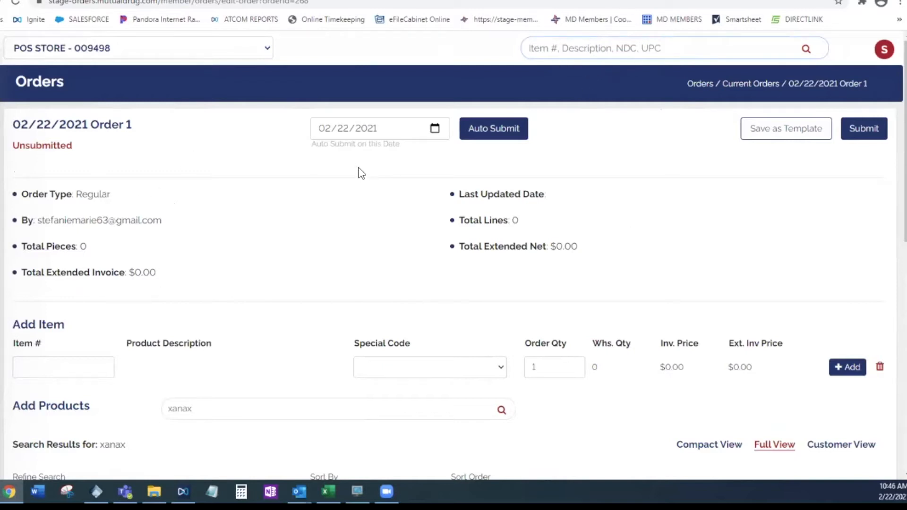
mouse_move(4, 80)
scroll(264, 264, down, 3)
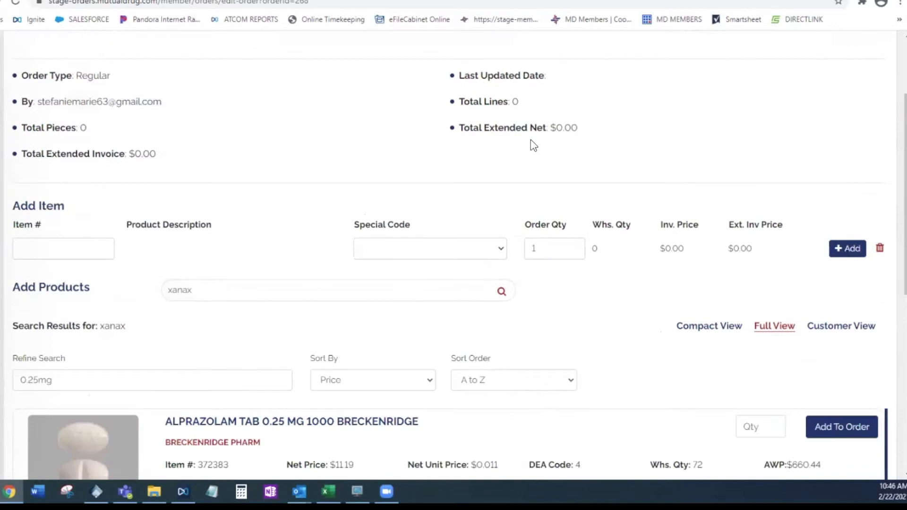
drag(208, 290, 140, 299)
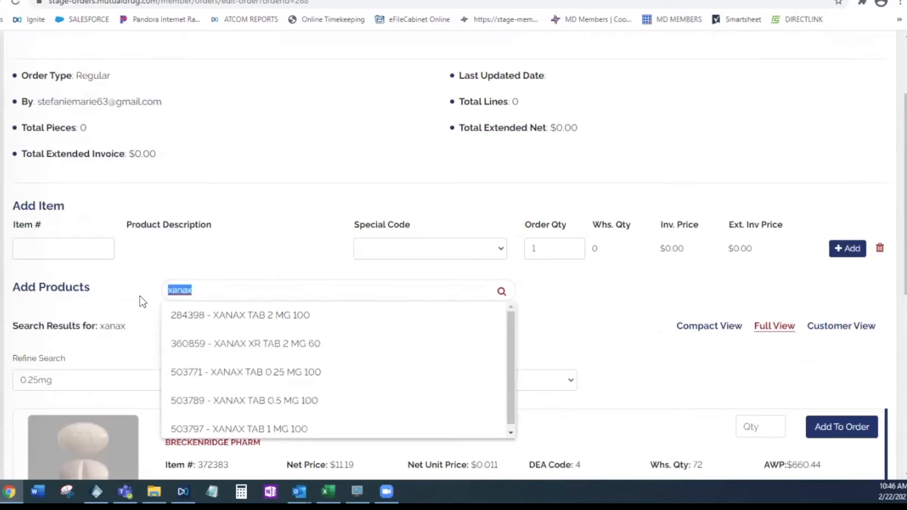
click(237, 263)
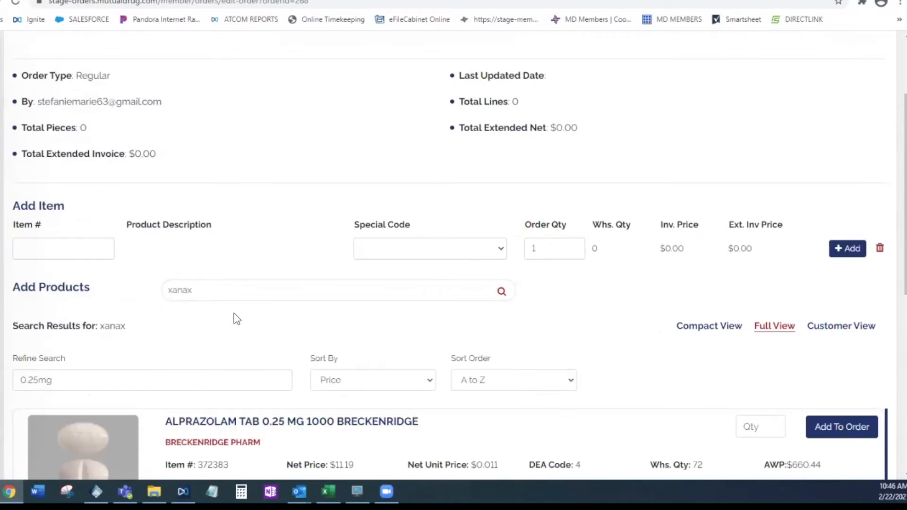
Clear the xanax term from the product search and the 0.25mg refine text
scroll(235, 318, down, 1)
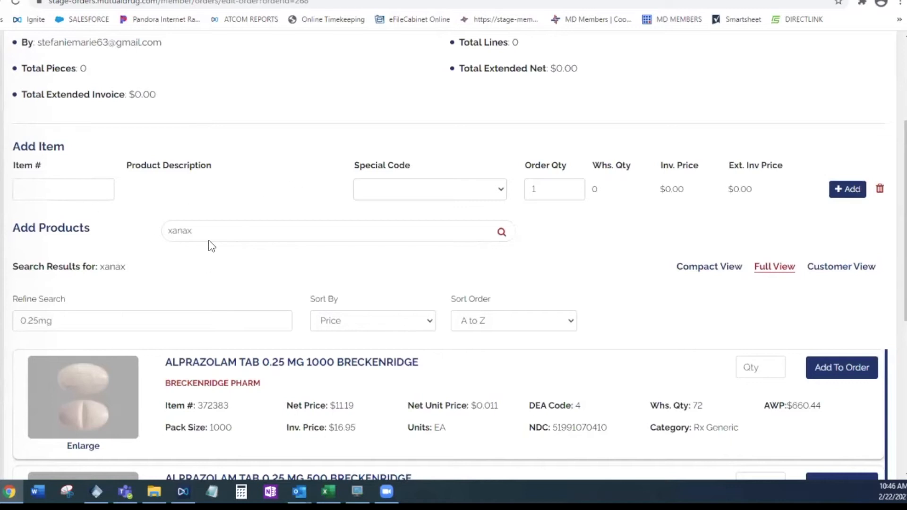
double_click(179, 235)
key(BackSpace)
drag(76, 322, 6, 322)
key(BackSpace)
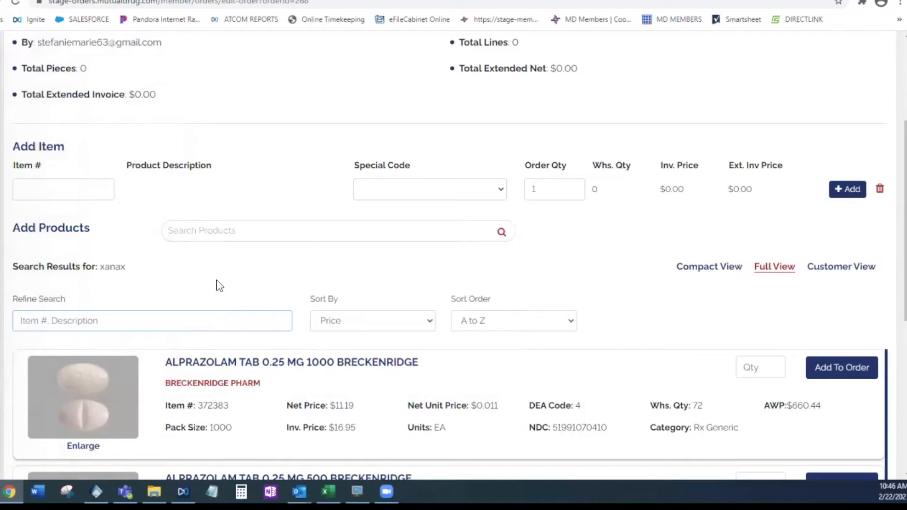
Enter item number 234567 in the order's Add Item row
click(52, 192)
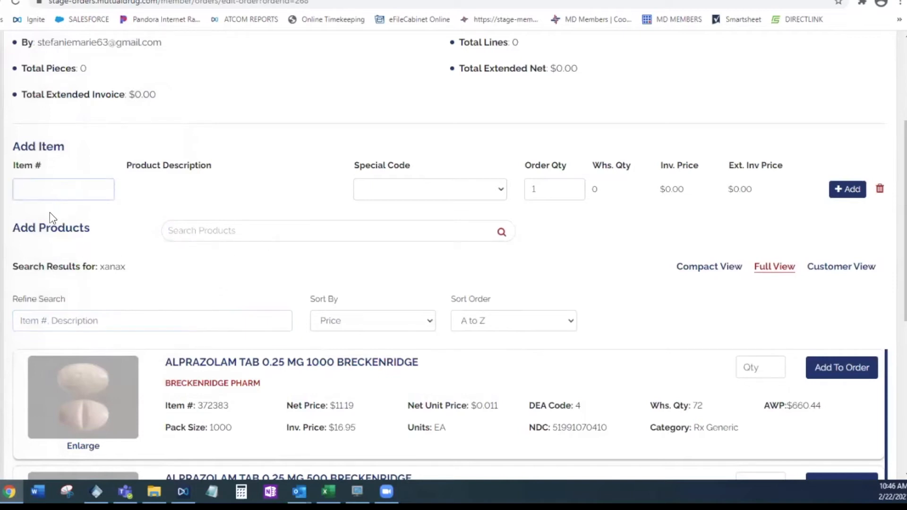
text(234567)
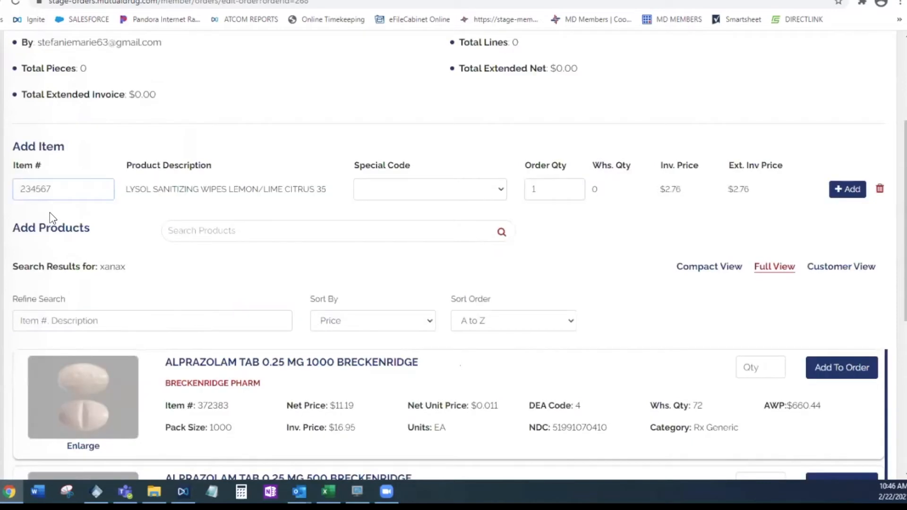
drag(124, 189, 279, 182)
click(334, 204)
Check the Special Code options, leave the code blank and add the Lysol sanitizing wipes to the order with quantity 1
click(495, 191)
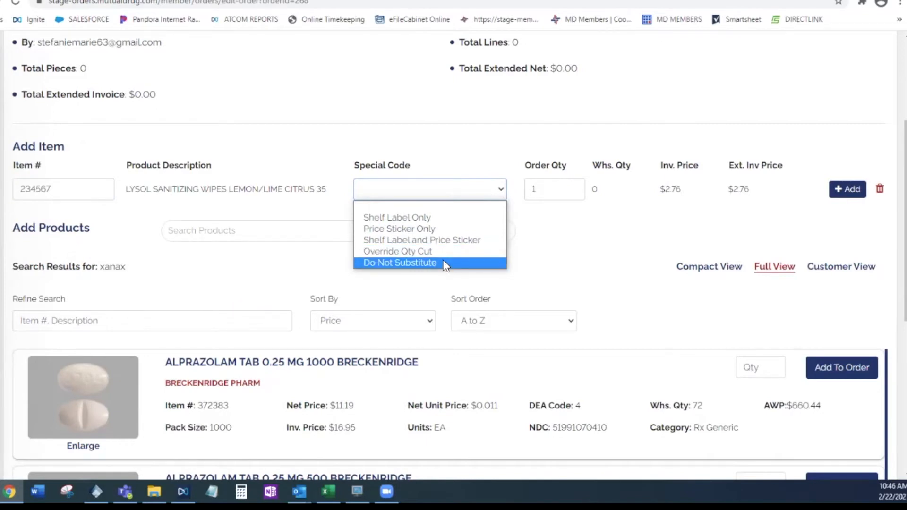
click(542, 254)
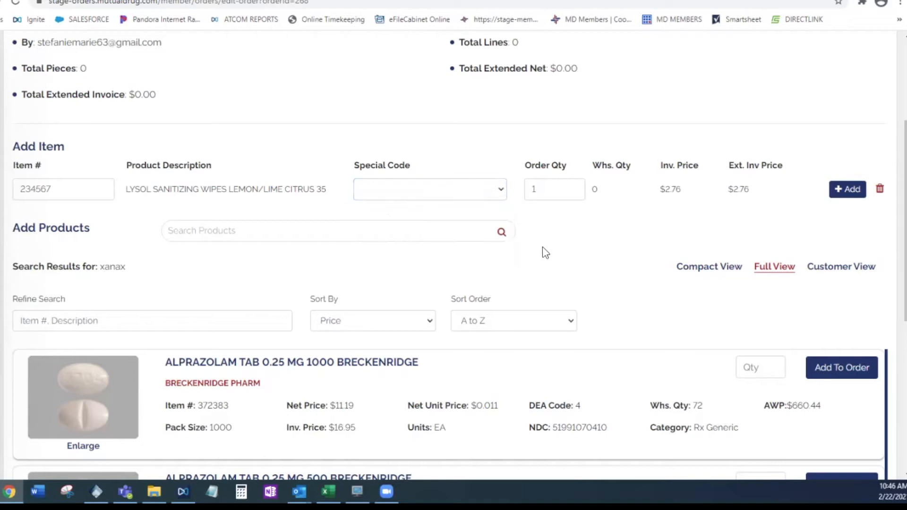
drag(558, 187, 507, 186)
click(682, 219)
click(847, 189)
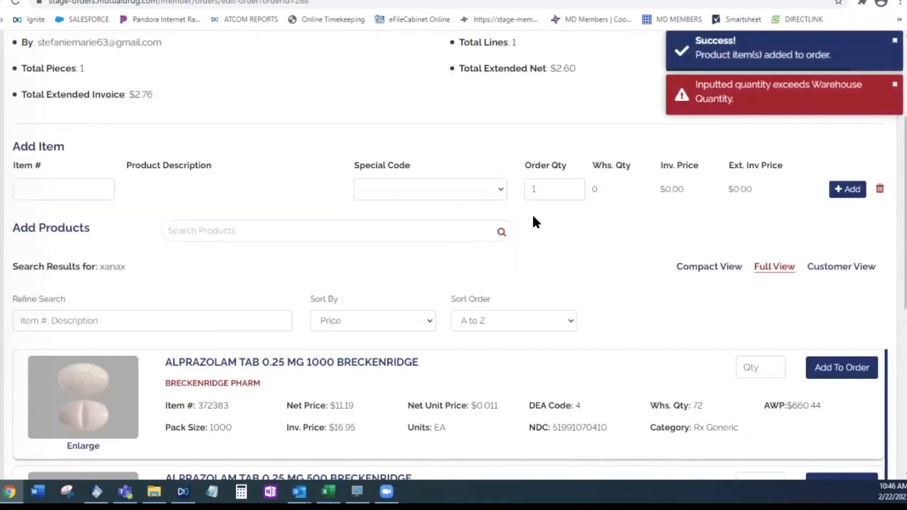
Review the order summary and the wipes' line in the order's Products list
scroll(234, 165, up, 4)
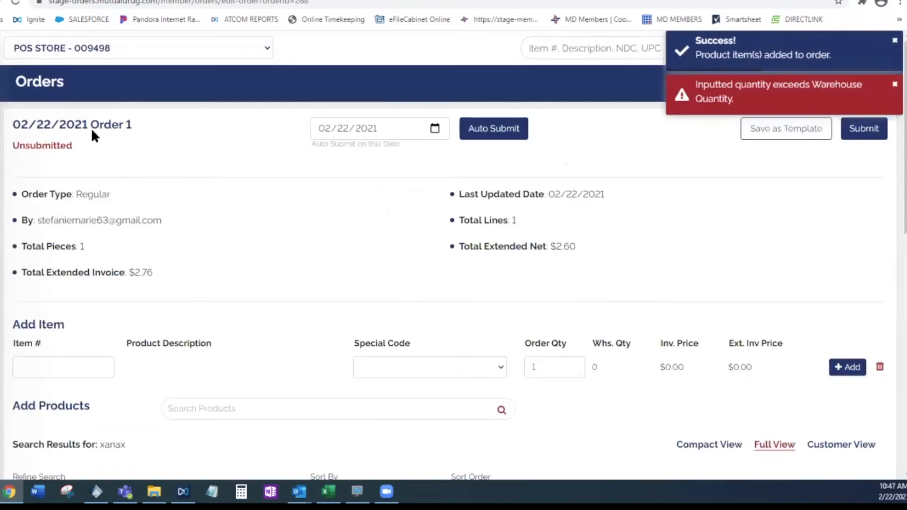
scroll(410, 228, down, 12)
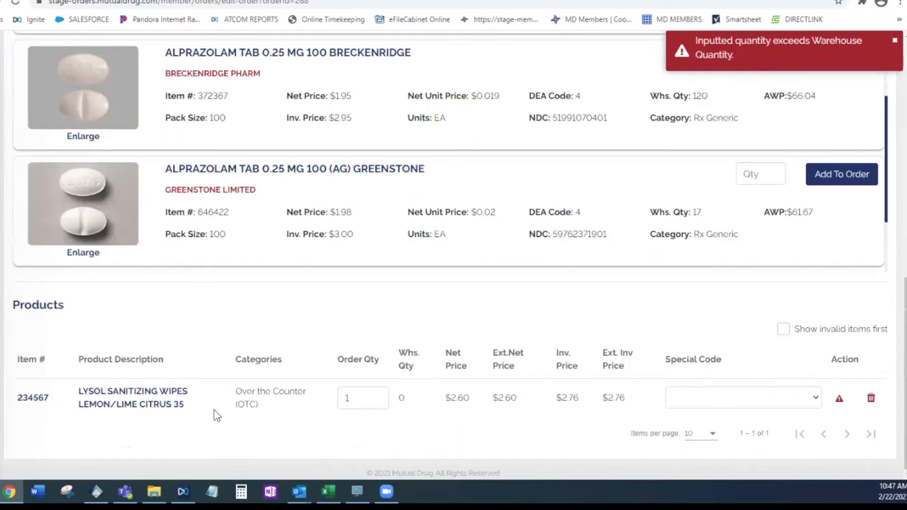
Search the products to add for ibuprofen and refine the results to 200mg
click(763, 403)
scroll(198, 257, up, 8)
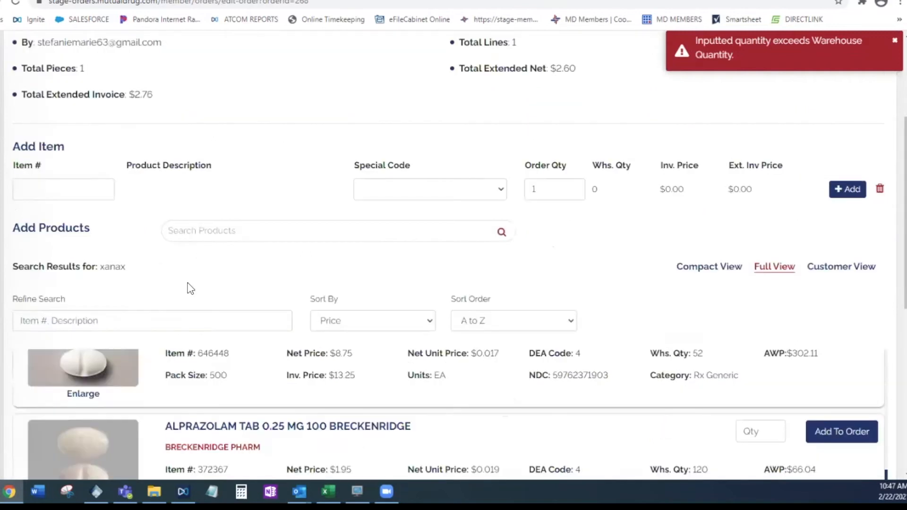
click(252, 235)
text(ibuprofen)
key(Return)
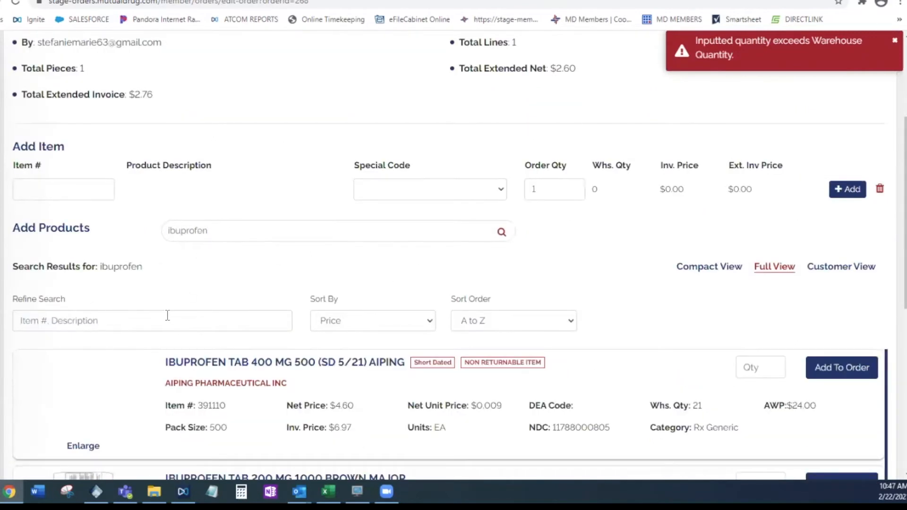
click(111, 316)
text(200mg)
key(Return)
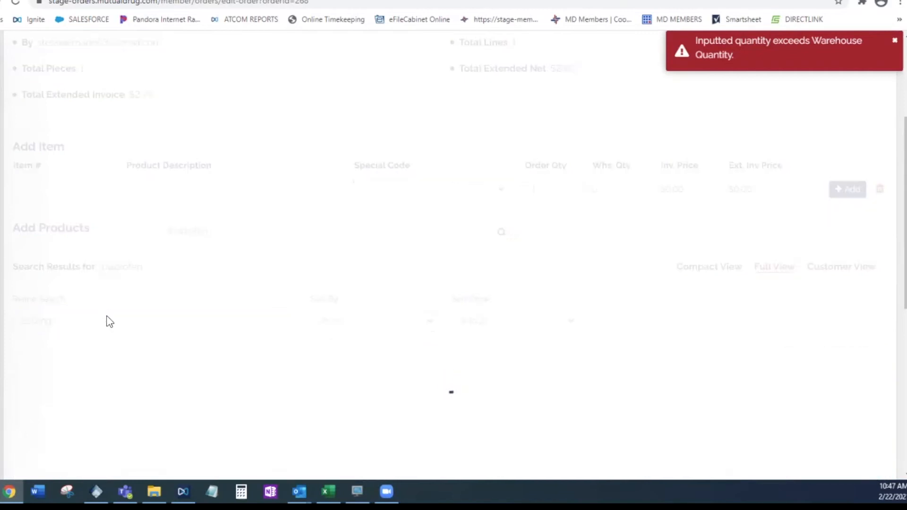
Add the Ibuprofen Tab 200 mg 1000 Brown Major to the order with quantity 1
scroll(413, 305, down, 2)
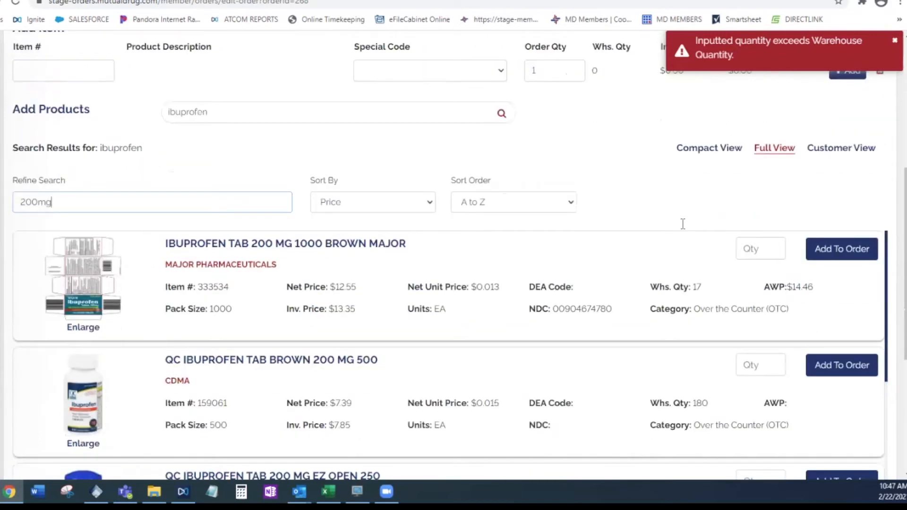
click(757, 247)
text(1)
key(Return)
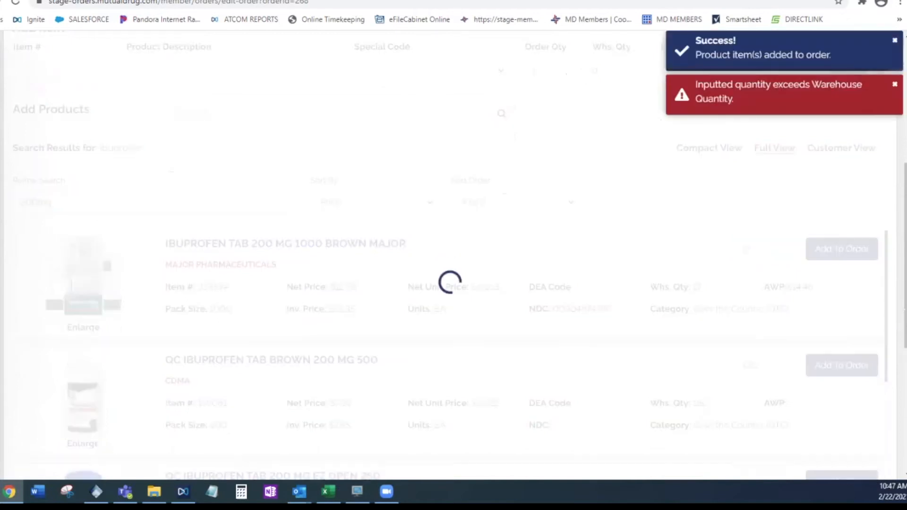
Set the special code of the ibuprofen line in the order's Products list to Shelf Label Only
scroll(758, 269, down, 10)
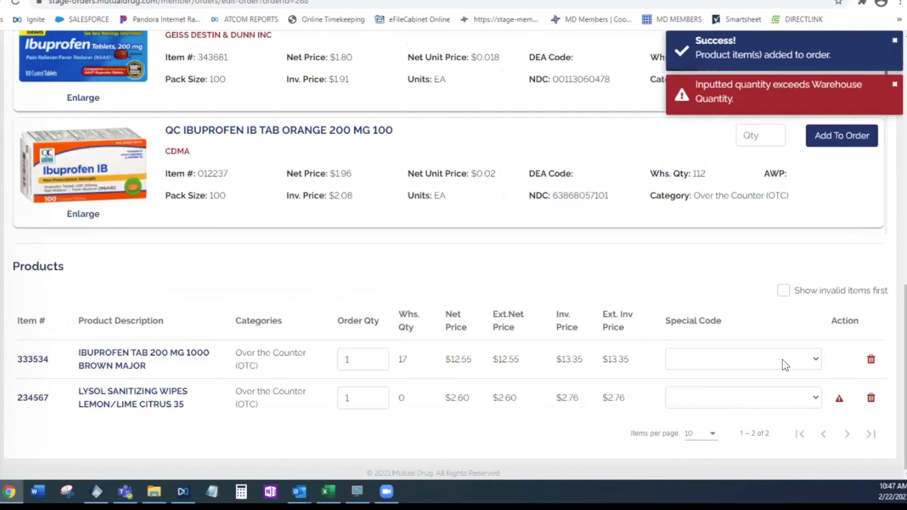
click(778, 363)
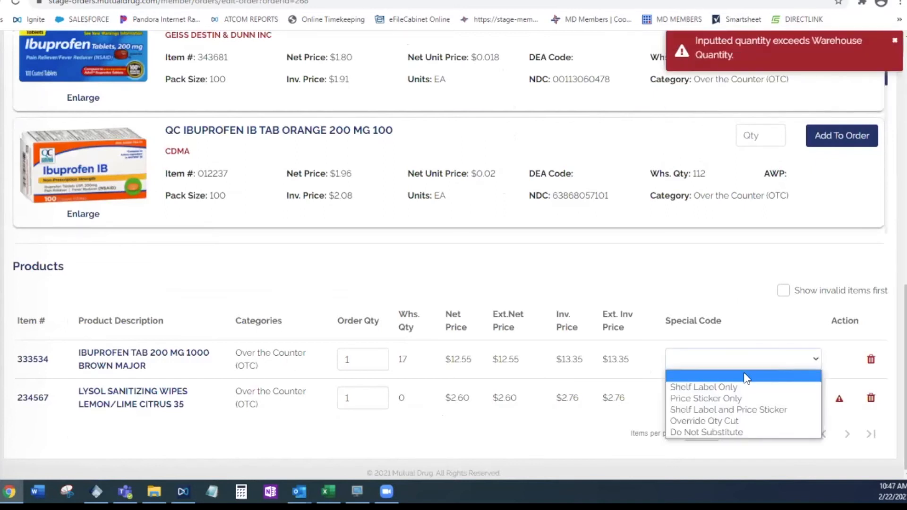
click(718, 386)
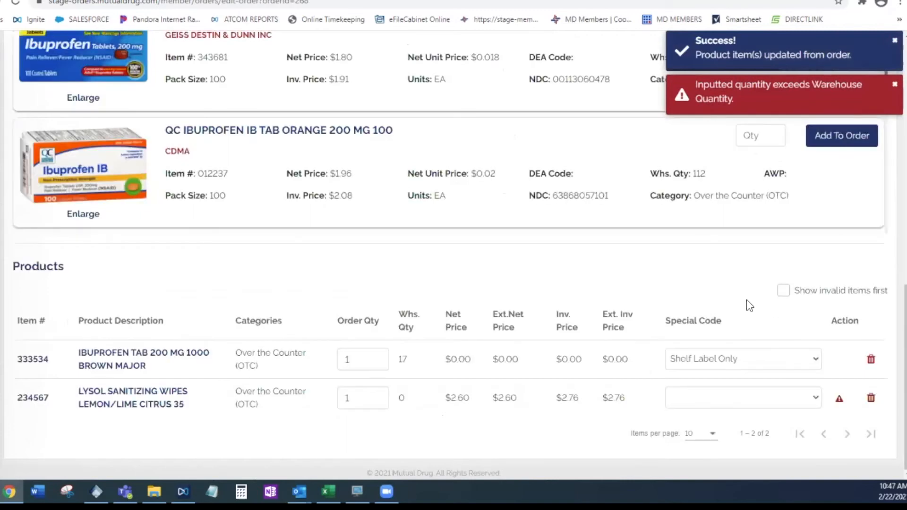
Replace the product search with band aid and run it
scroll(468, 269, up, 9)
click(283, 235)
text(band aid)
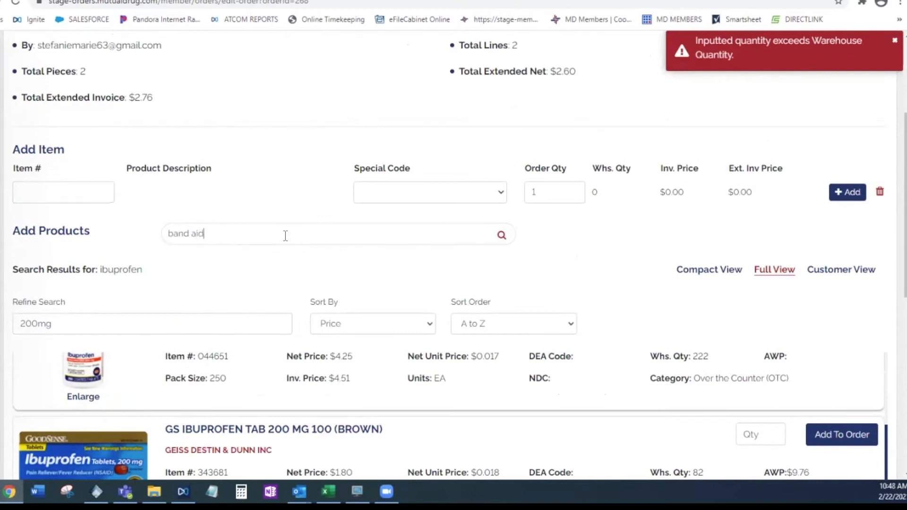
key(Return)
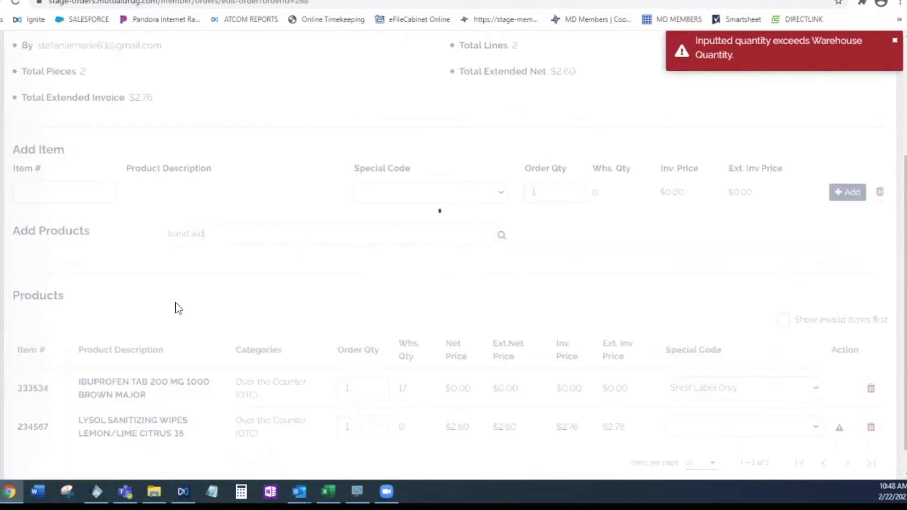
Browse the band aid products and refine the search to disney frozen
click(146, 318)
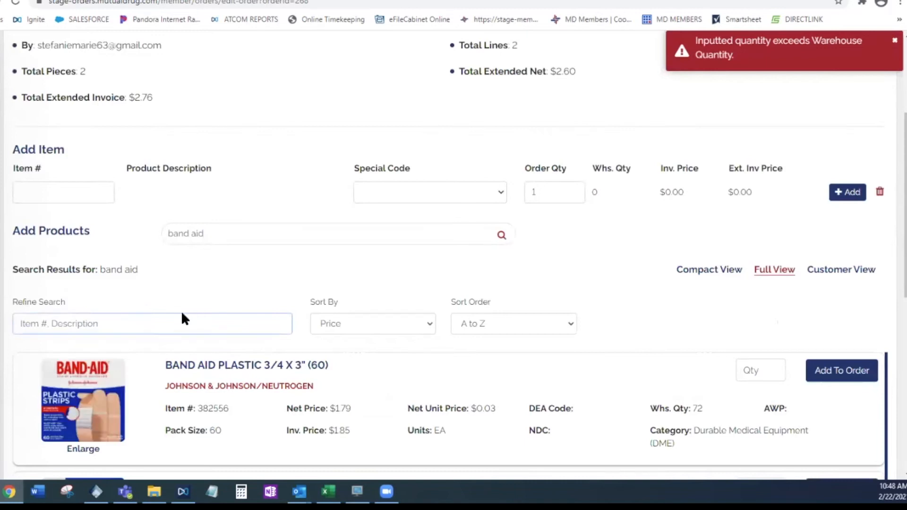
scroll(93, 342, down, 5)
scroll(81, 367, down, 5)
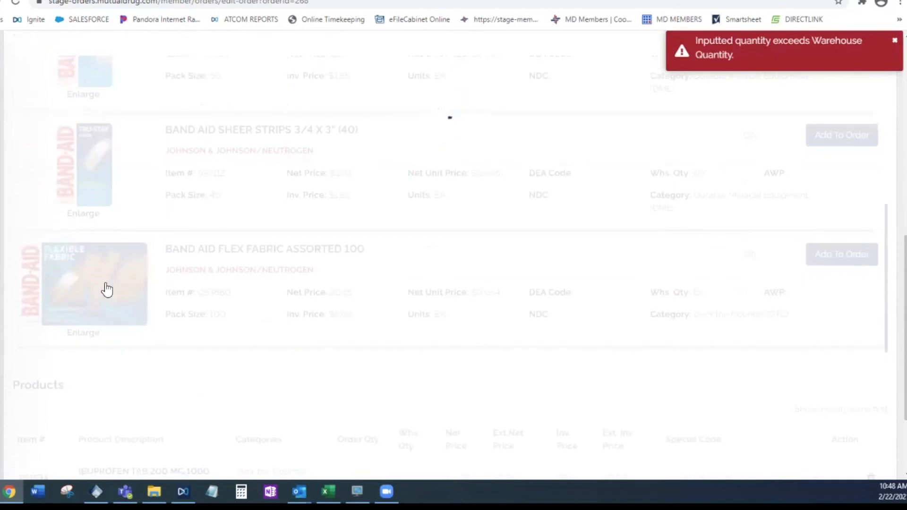
scroll(115, 297, up, 7)
scroll(127, 266, up, 5)
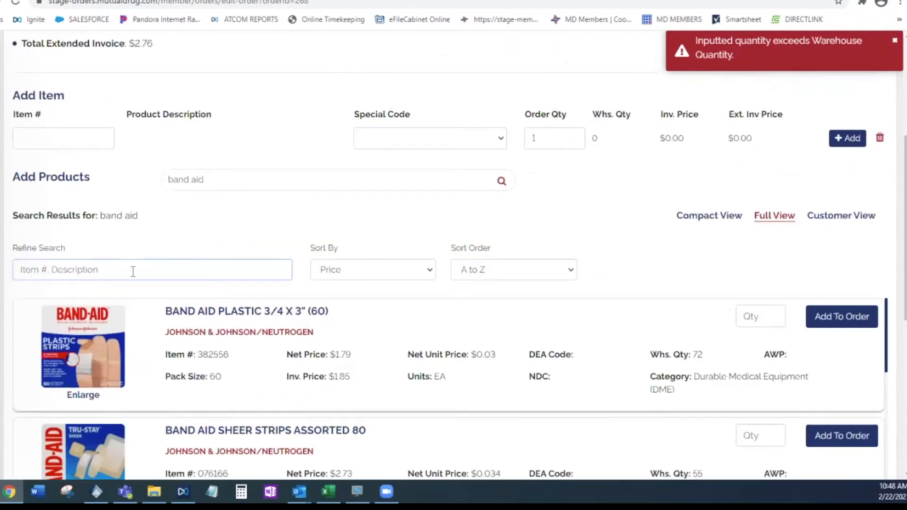
text(sheer)
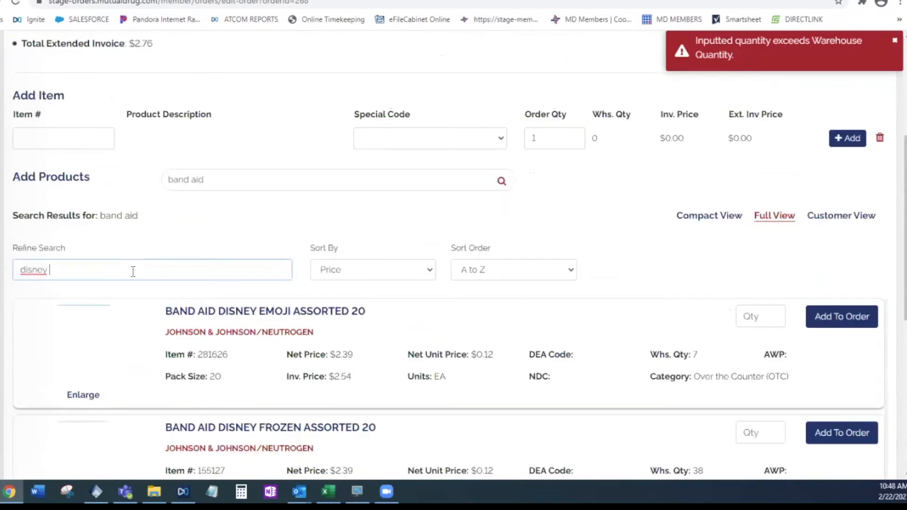
scroll(134, 271, down, 2)
scroll(119, 215, up, 1)
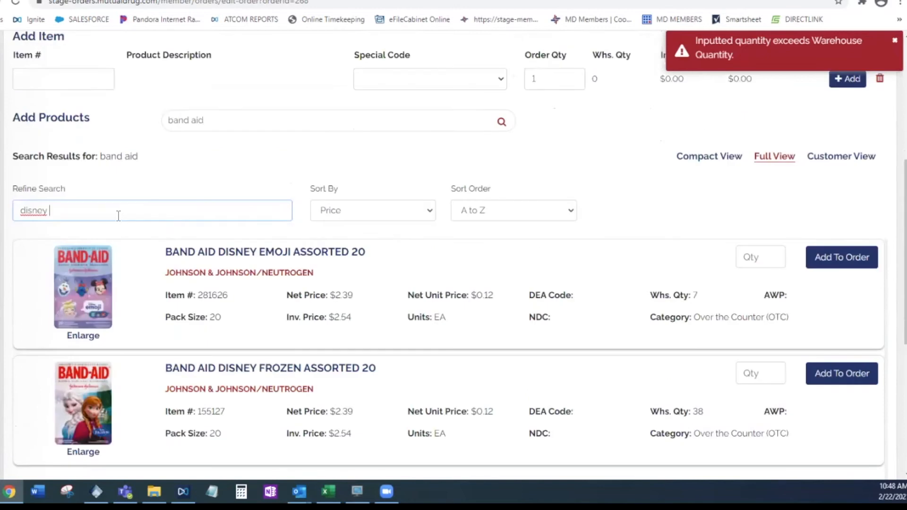
text(frozen)
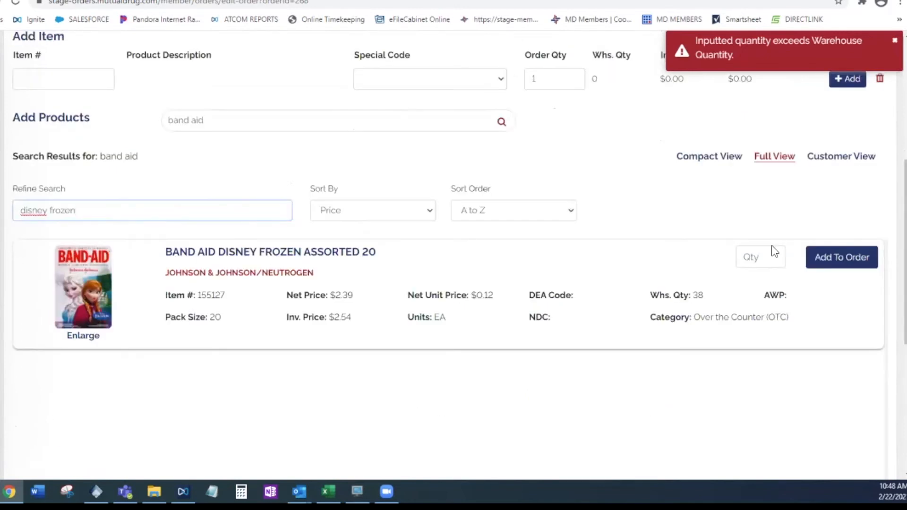
Examine the Disney Frozen band aid's manufacturer, net and invoice prices, warehouse quantity and category in the full view
drag(76, 211, 10, 211)
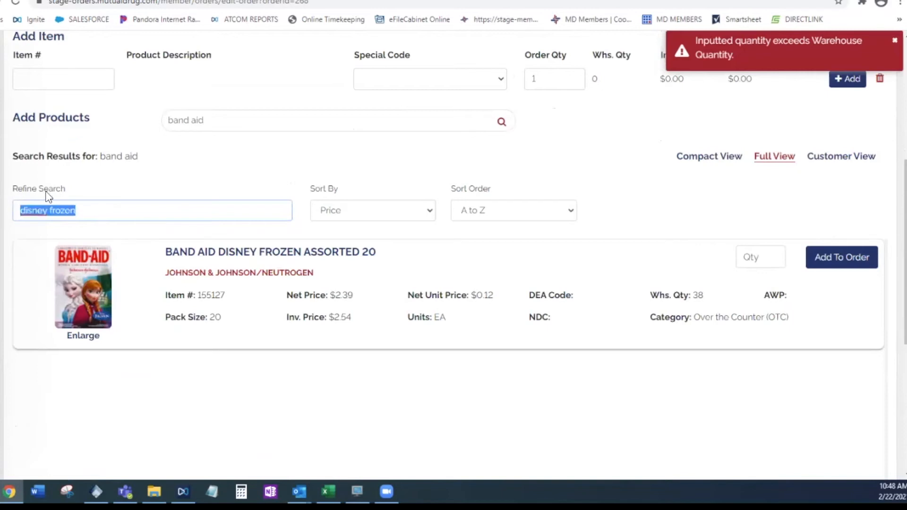
click(246, 185)
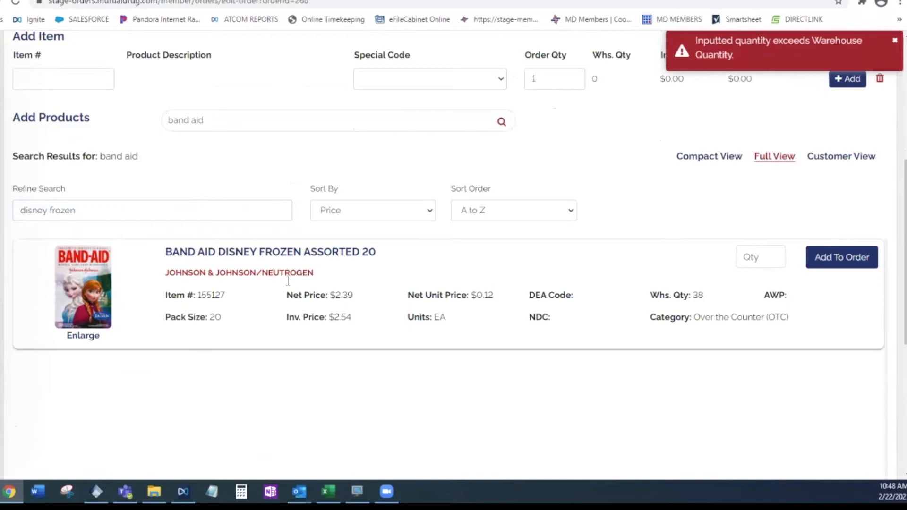
drag(321, 277, 148, 276)
click(261, 297)
drag(358, 295, 289, 320)
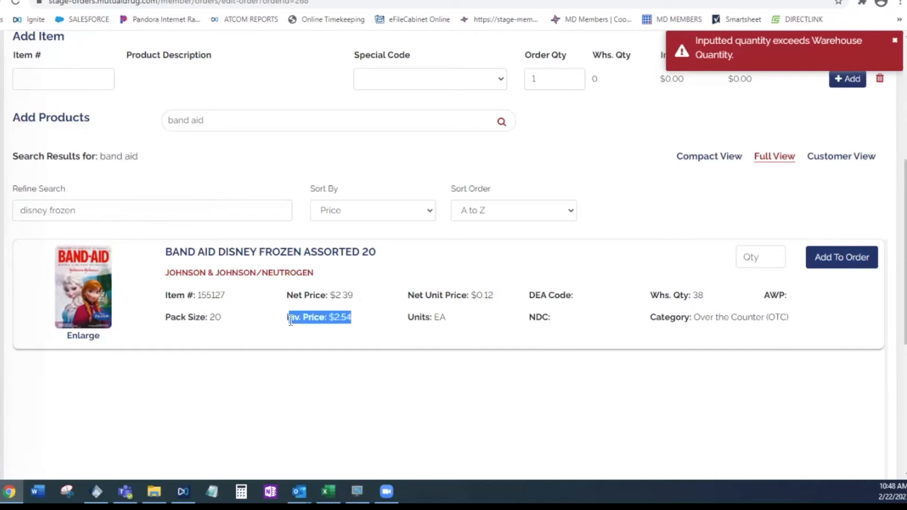
click(361, 321)
drag(359, 321, 329, 319)
click(366, 314)
drag(697, 296, 732, 297)
click(790, 292)
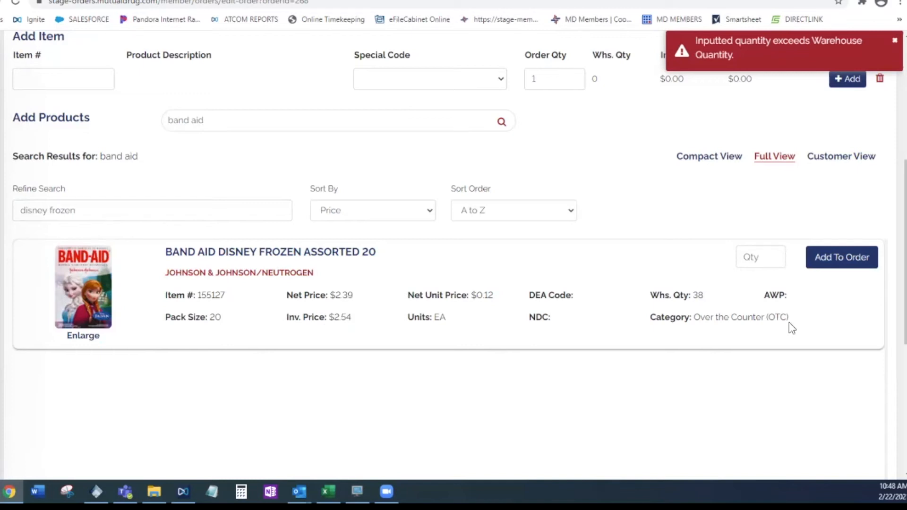
drag(741, 317, 792, 318)
click(368, 261)
Switch the results to Customer View, check the retail price and view the enlarged product picture
click(840, 156)
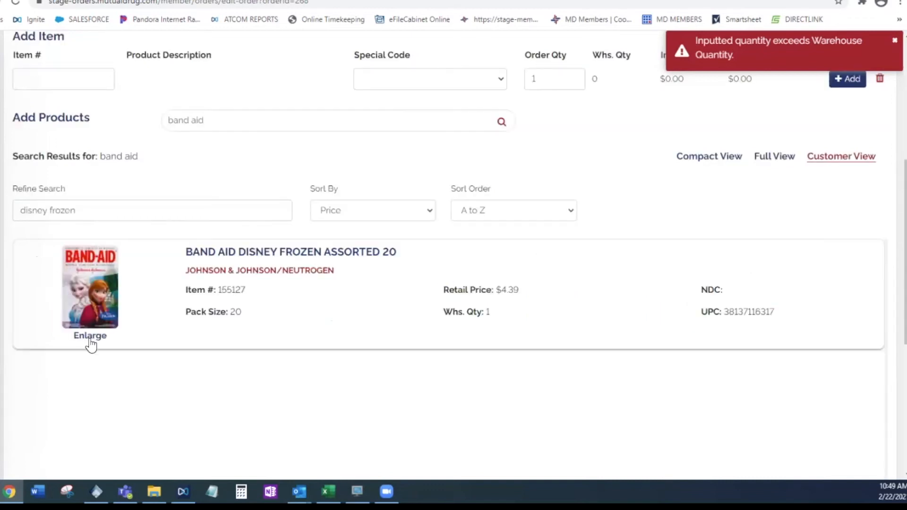
drag(528, 288, 442, 292)
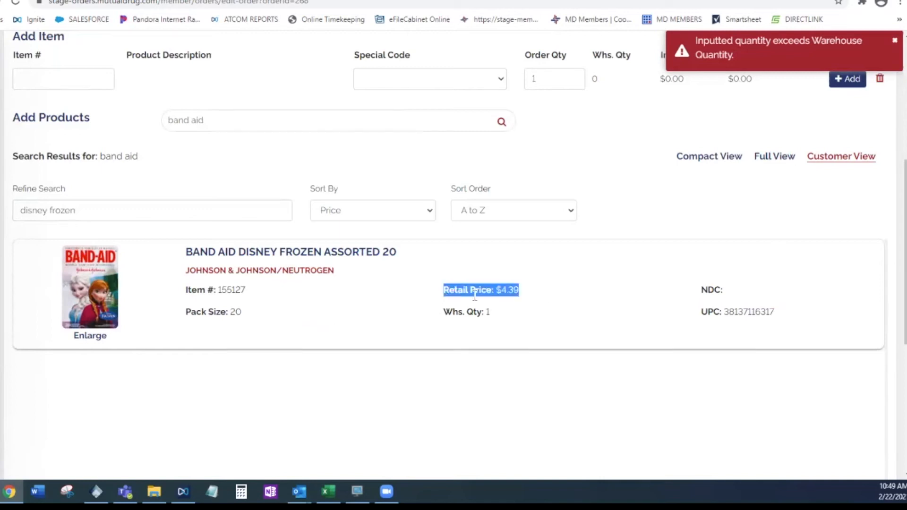
click(525, 289)
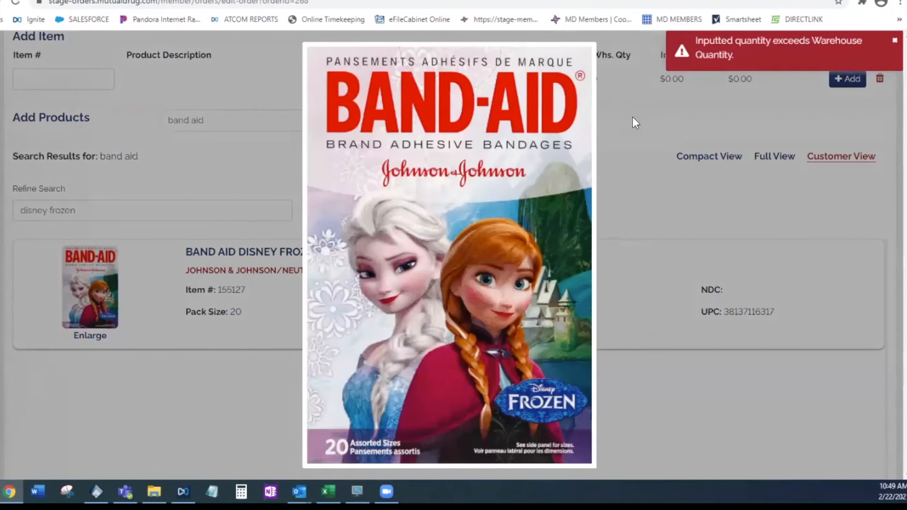
click(240, 162)
Switch the results to Compact View, clear the disney frozen refine text and browse the full band aid list
click(704, 160)
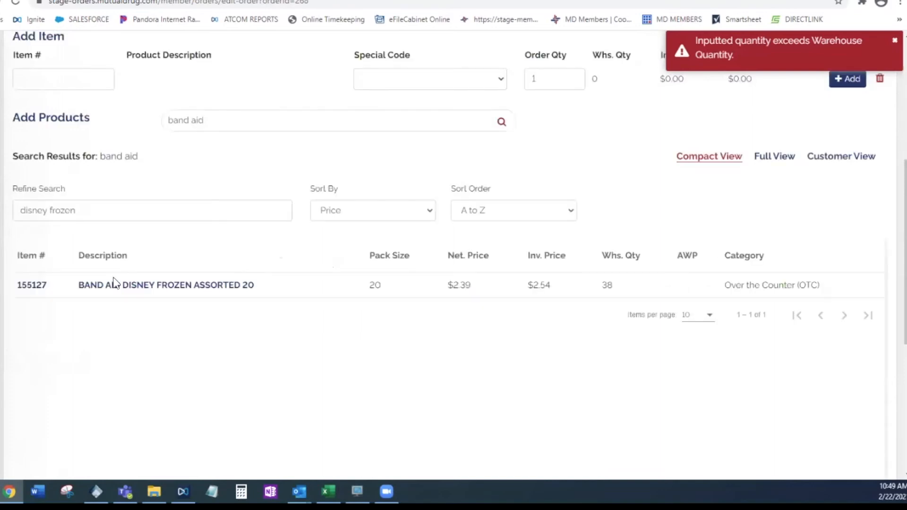
drag(76, 211, 20, 211)
key(BackSpace)
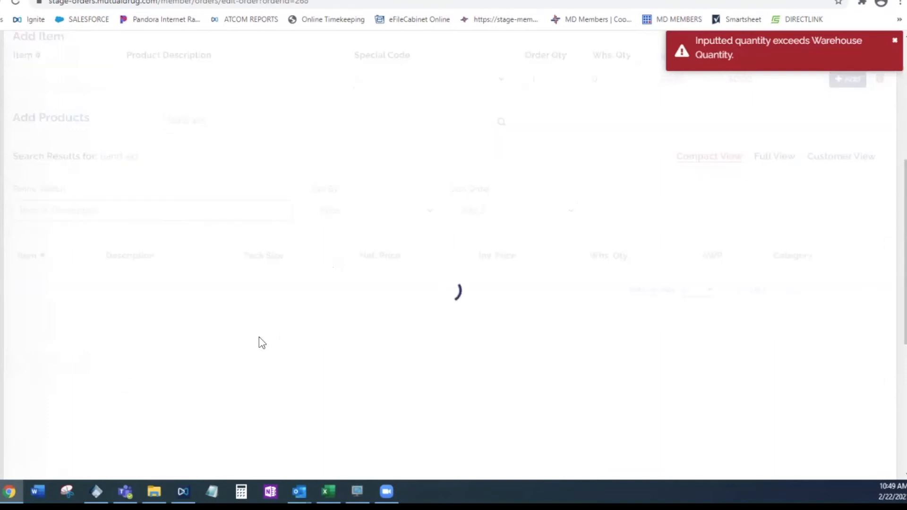
scroll(611, 356, down, 1)
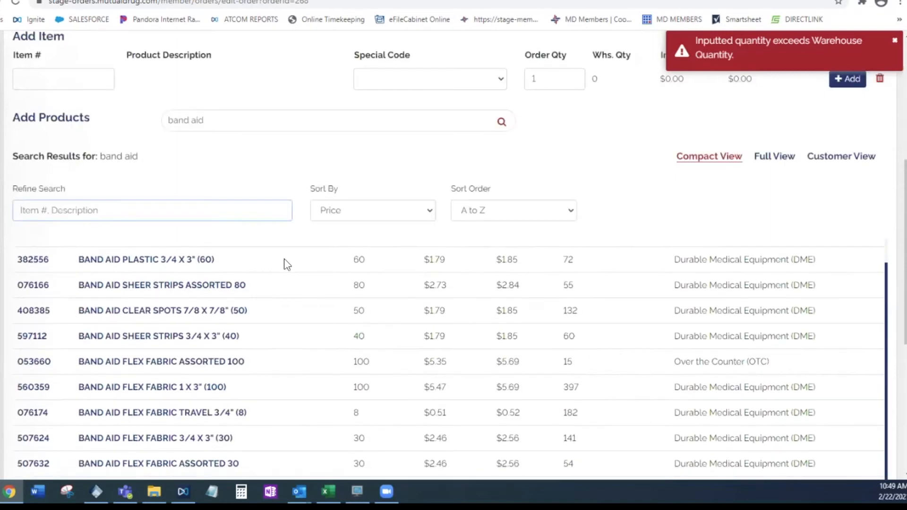
scroll(268, 249, down, 3)
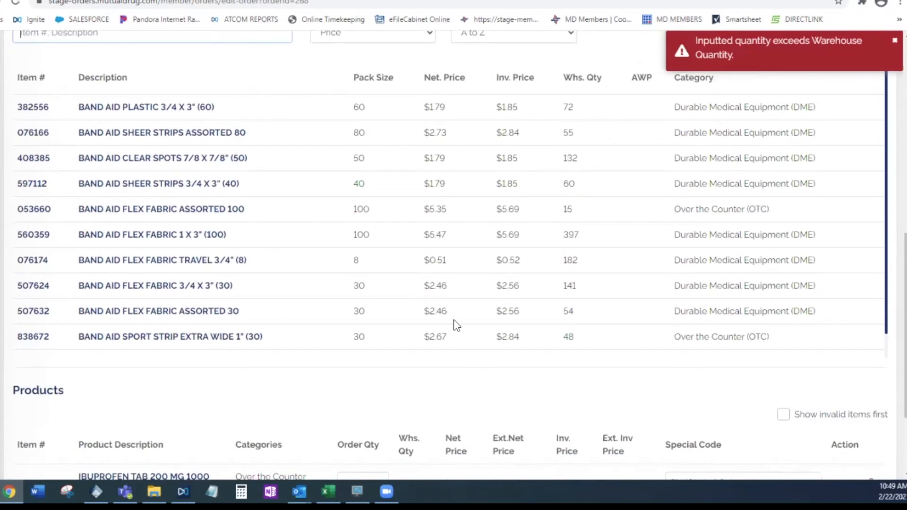
scroll(453, 320, up, 6)
View the Current Orders list and open the Order History
mouse_move(26, 121)
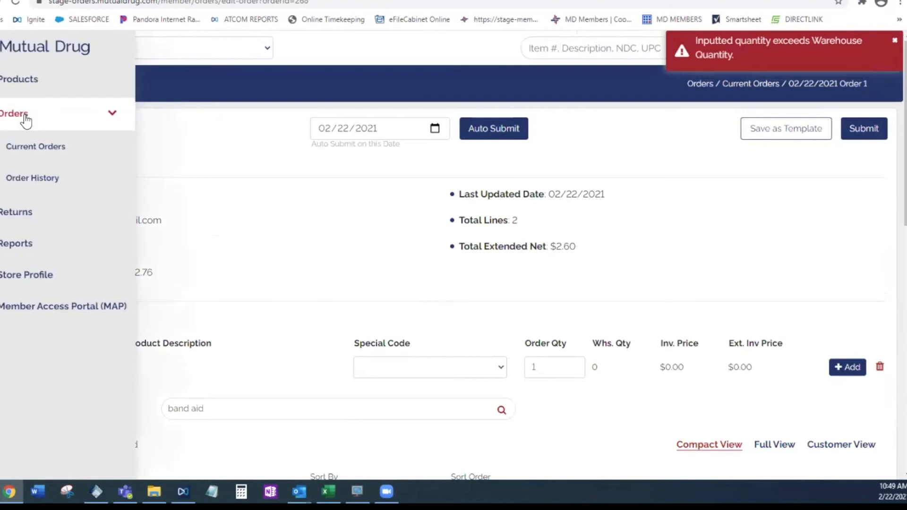
click(101, 146)
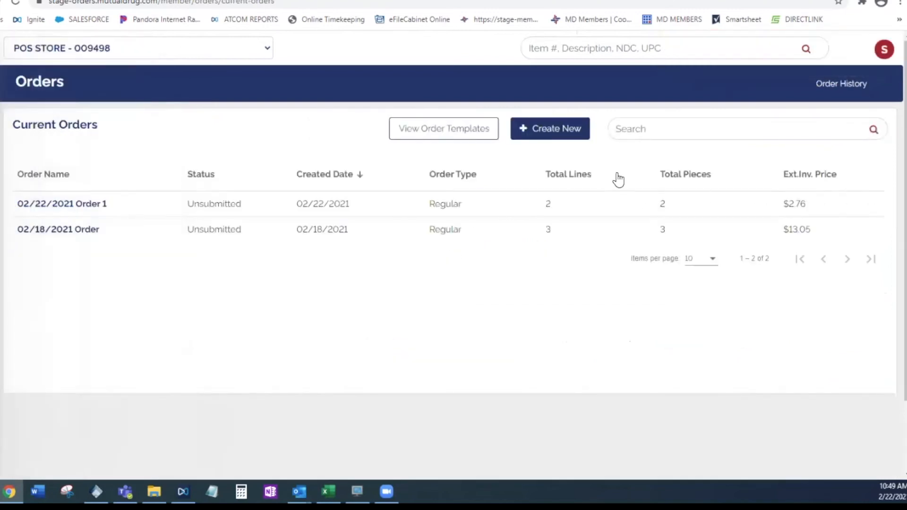
mouse_move(9, 168)
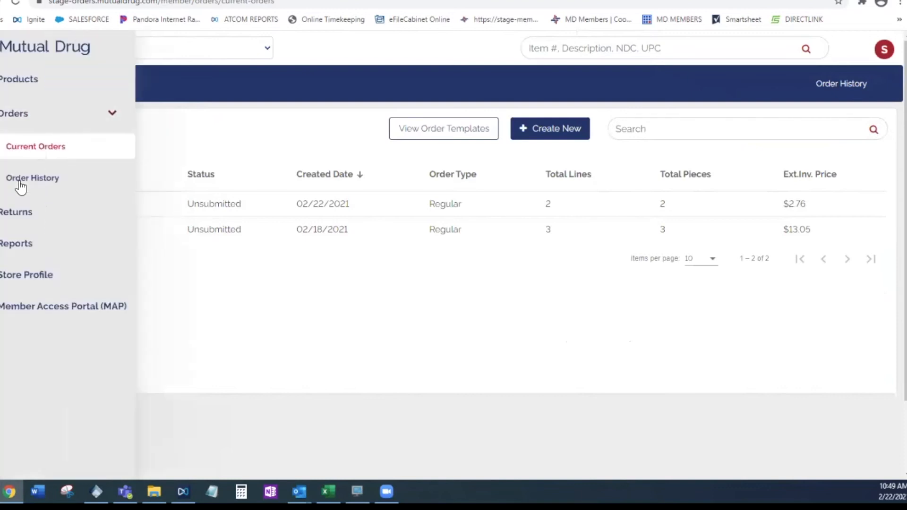
click(20, 185)
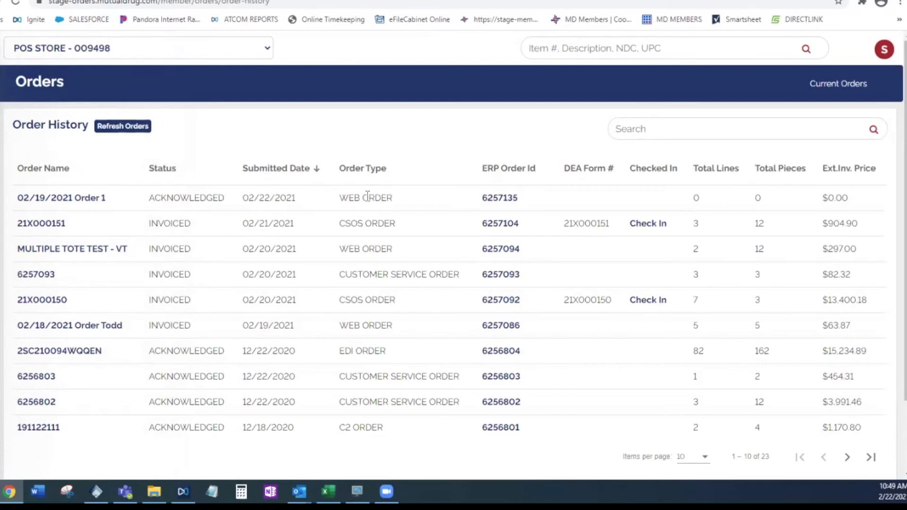
Examine the order types and the listed orders in the Order History and refresh the orders
drag(337, 199, 418, 207)
click(410, 198)
scroll(453, 283, down, 3)
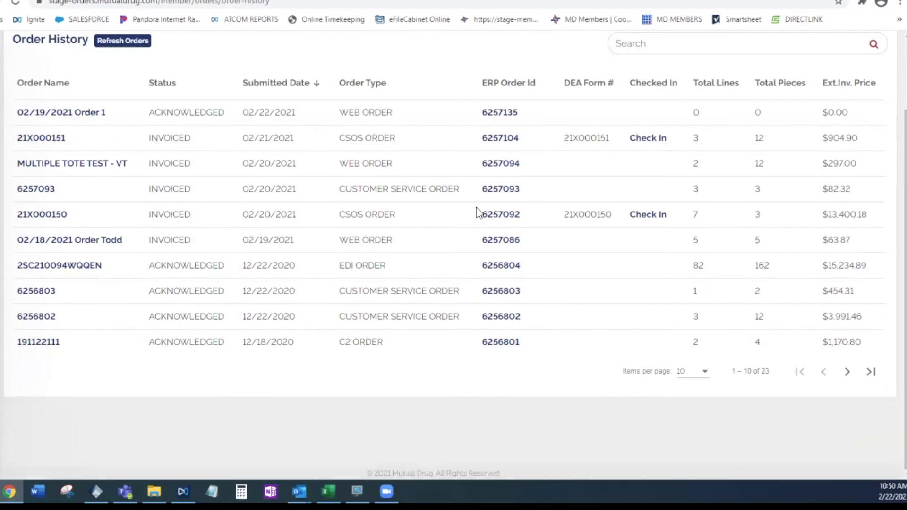
scroll(17, 145, up, 3)
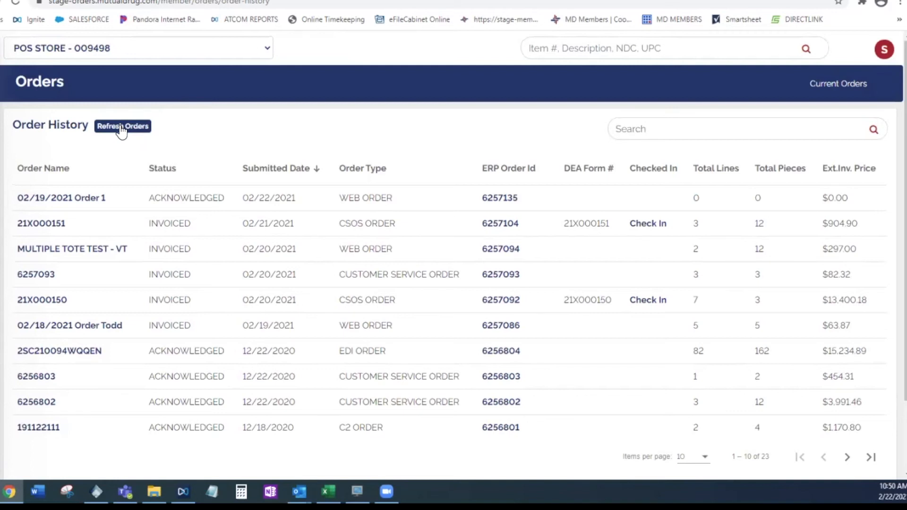
click(119, 128)
Return to Current Orders and reopen the unsubmitted 02/22/2021 Order 1
mouse_move(65, 105)
click(11, 149)
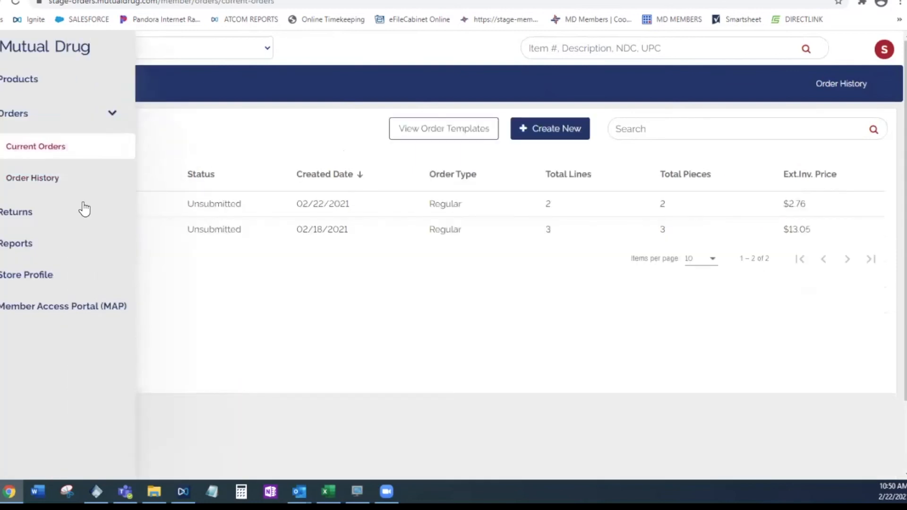
click(252, 202)
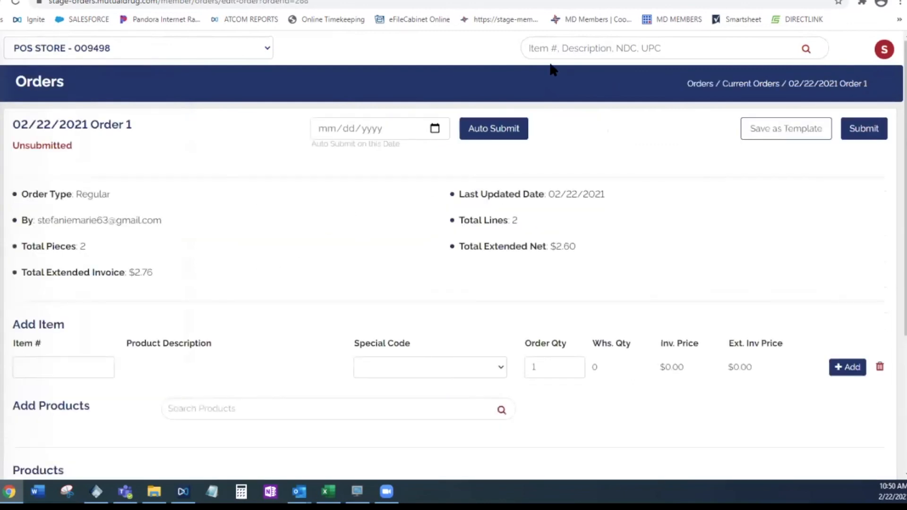
click(628, 48)
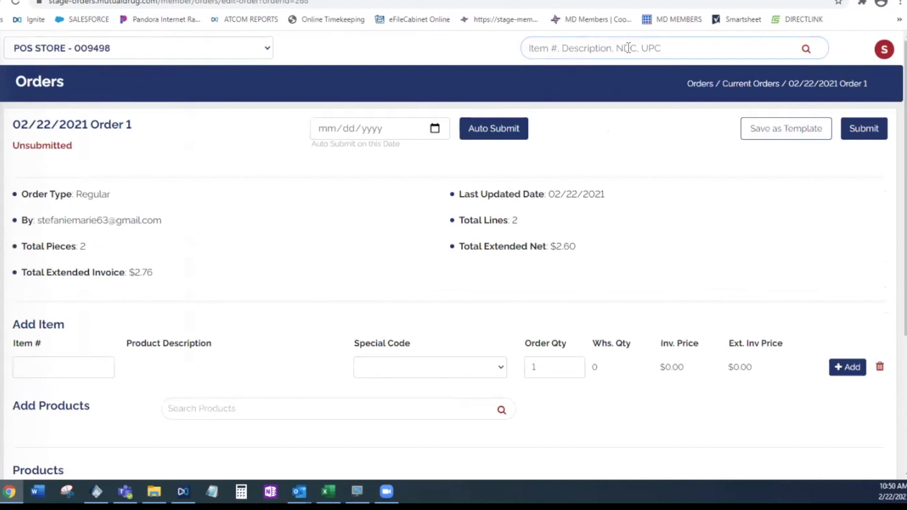
text(65862035730)
key(Return)
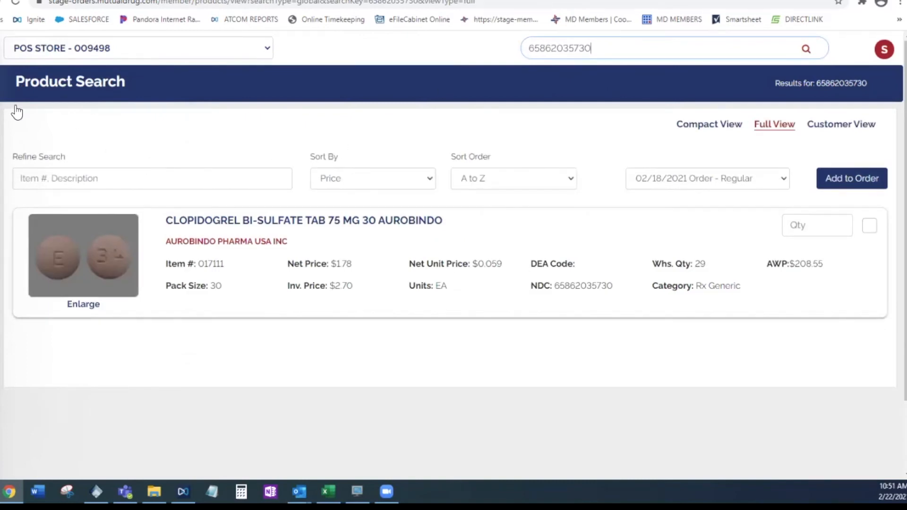
Set the quantity of CLOPIDOGREL BI-SULFATE TAB 75 MG 30 AUROBINDO to 1 and mark the product for ordering
mouse_move(6, 87)
click(790, 225)
text(1)
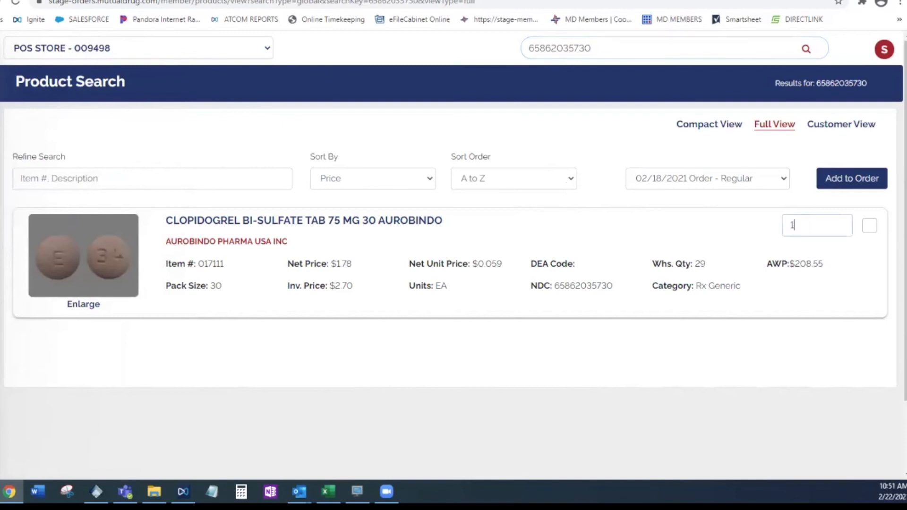
click(869, 225)
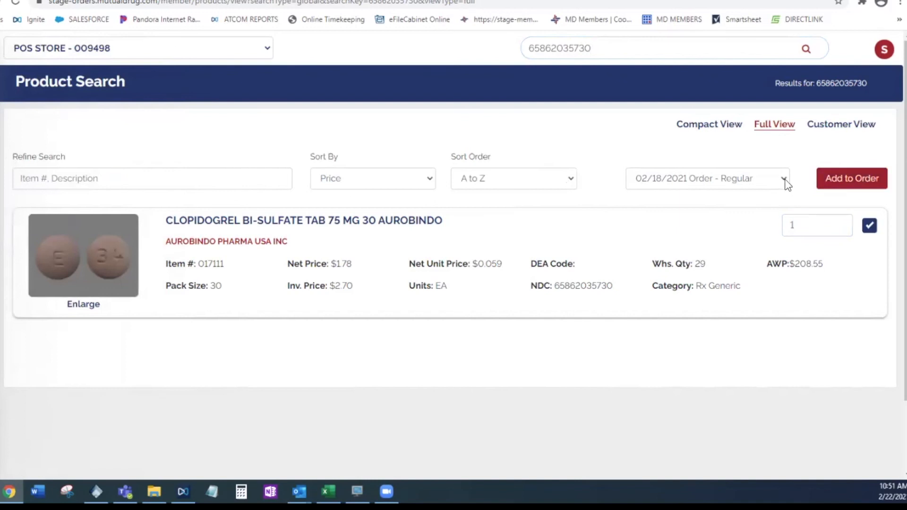
Choose 02/22/2021 Order 1 - Regular as the order that receives the selected clopidogrel product
click(784, 179)
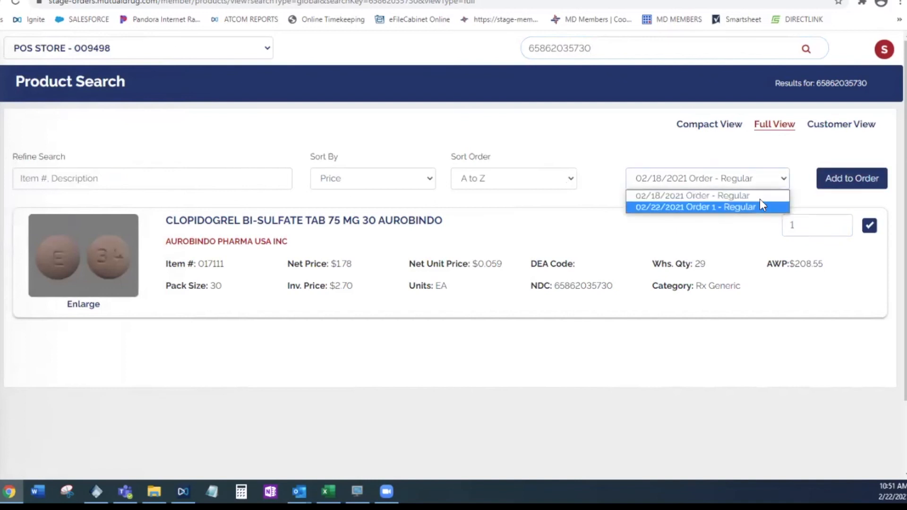
click(782, 180)
click(780, 179)
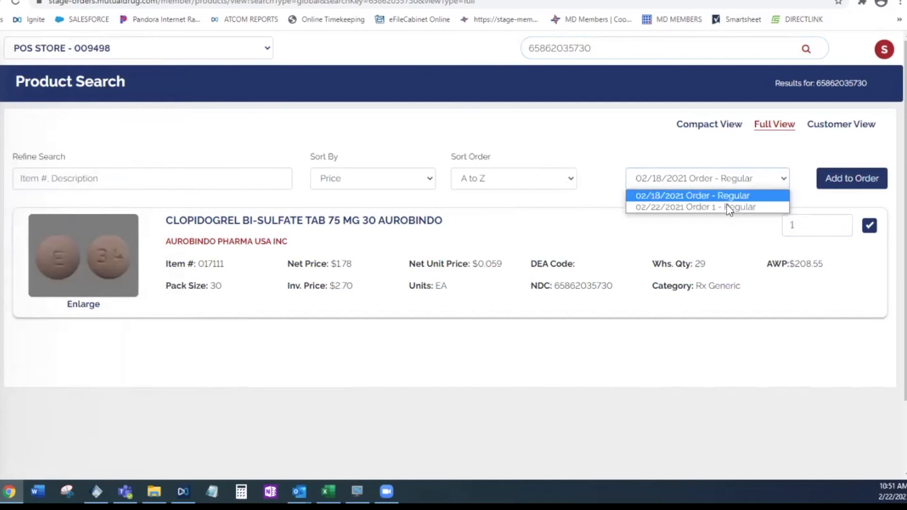
click(708, 179)
click(706, 178)
click(706, 208)
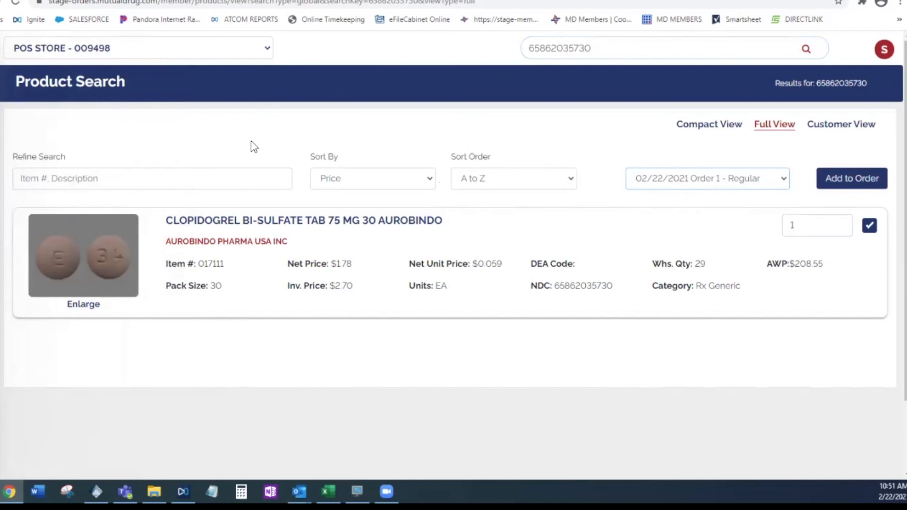
Go to the Product Catalog and expand the full list of Over the Counter (OTC) categories
mouse_move(45, 71)
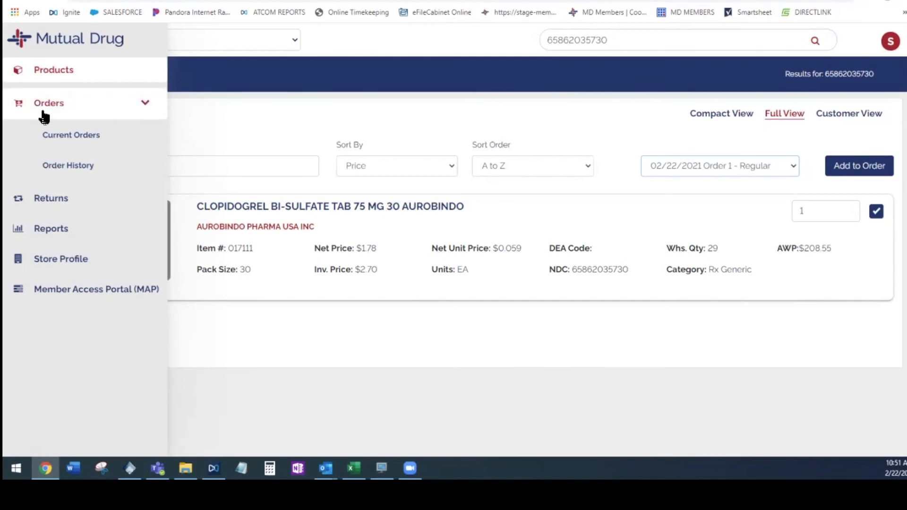
click(55, 70)
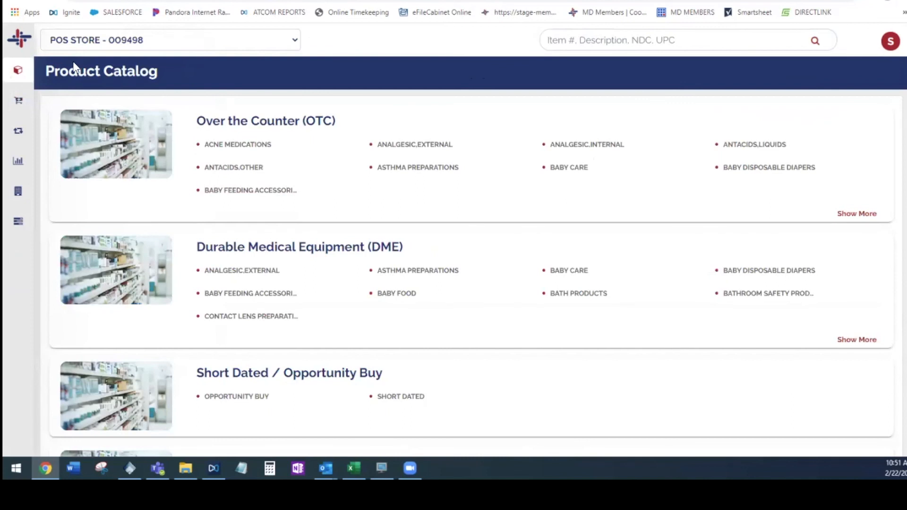
click(856, 214)
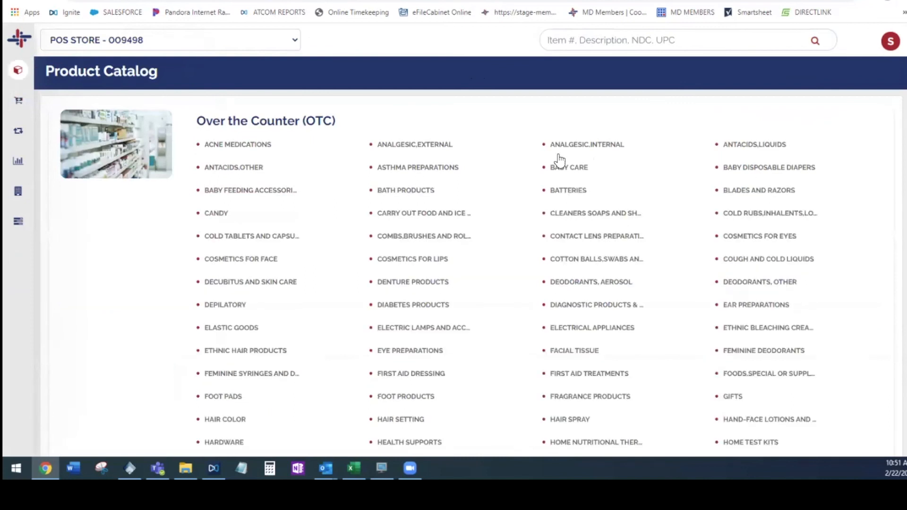
Browse the Over the Counter categories and open the LIP CARE & LIP BALMS product list
scroll(557, 163, down, 1)
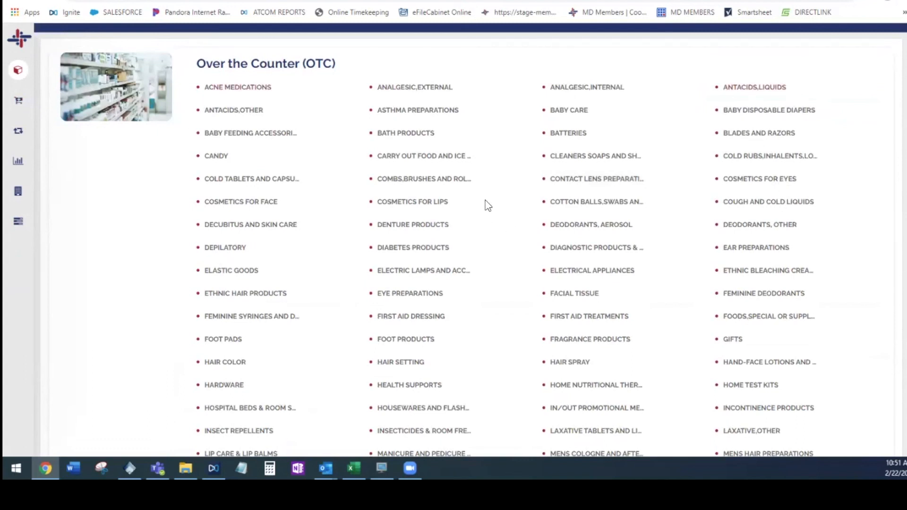
scroll(390, 211, down, 3)
scroll(529, 259, down, 3)
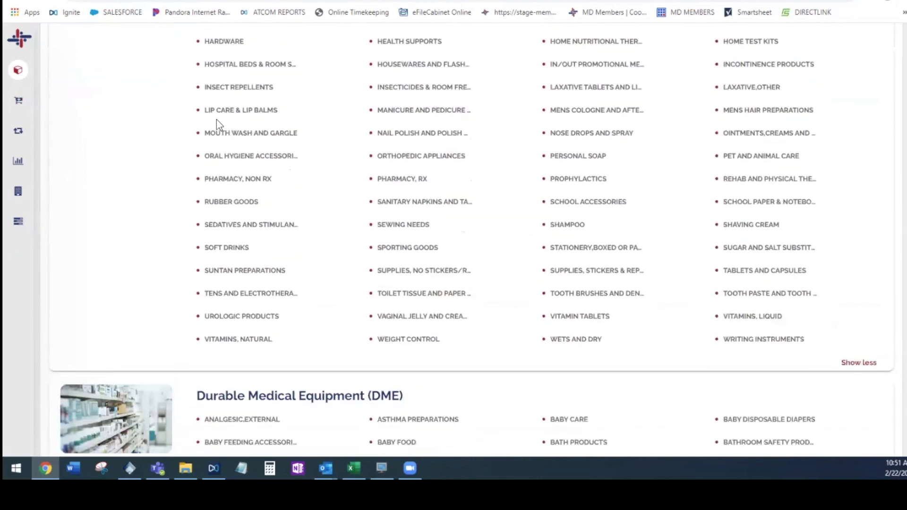
click(234, 112)
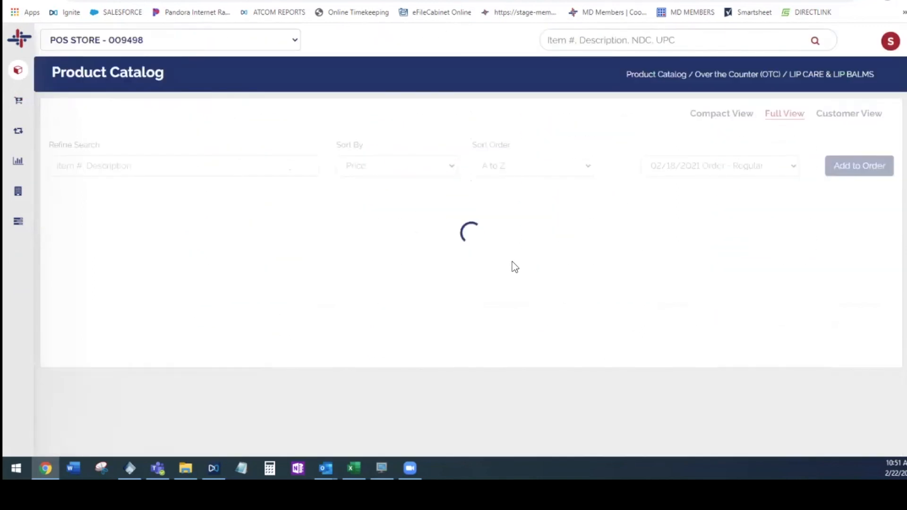